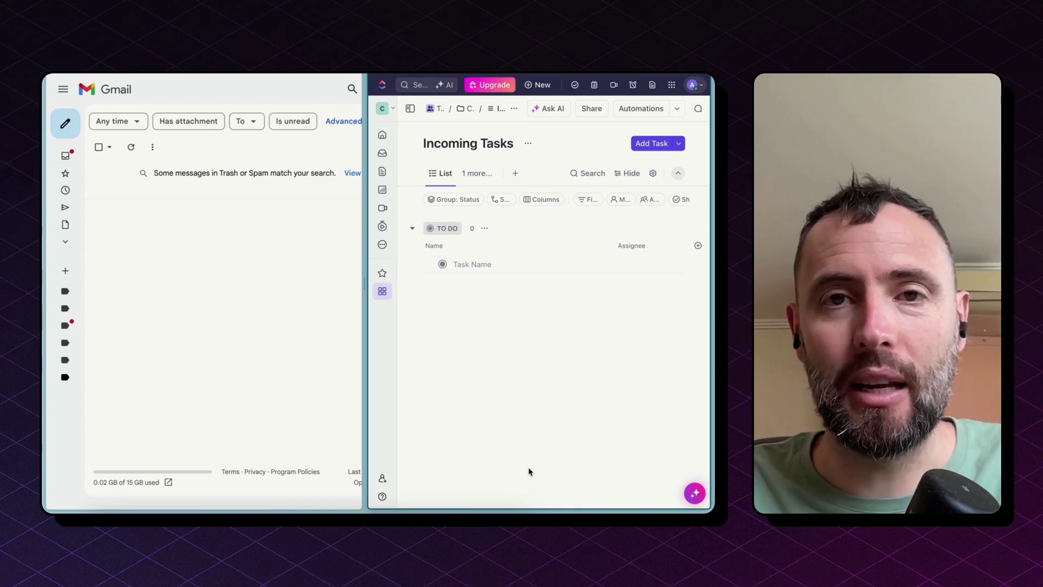
Step: Refresh Gmail, open the 'Create a new ad for Black Friday' email, and reload ClickUp's task list
left_click(310, 391)
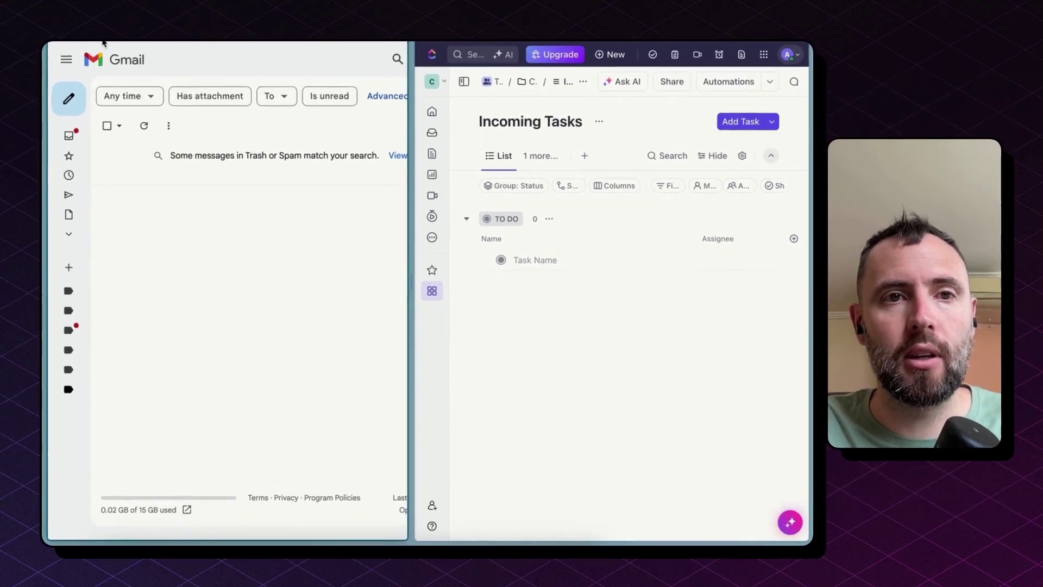
key("super+r")
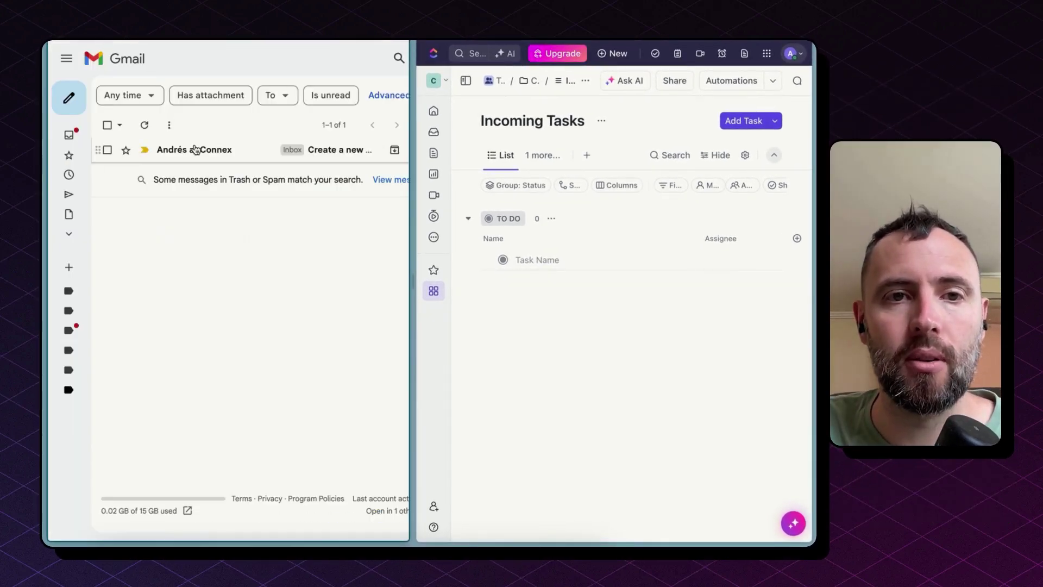
left_click(188, 147)
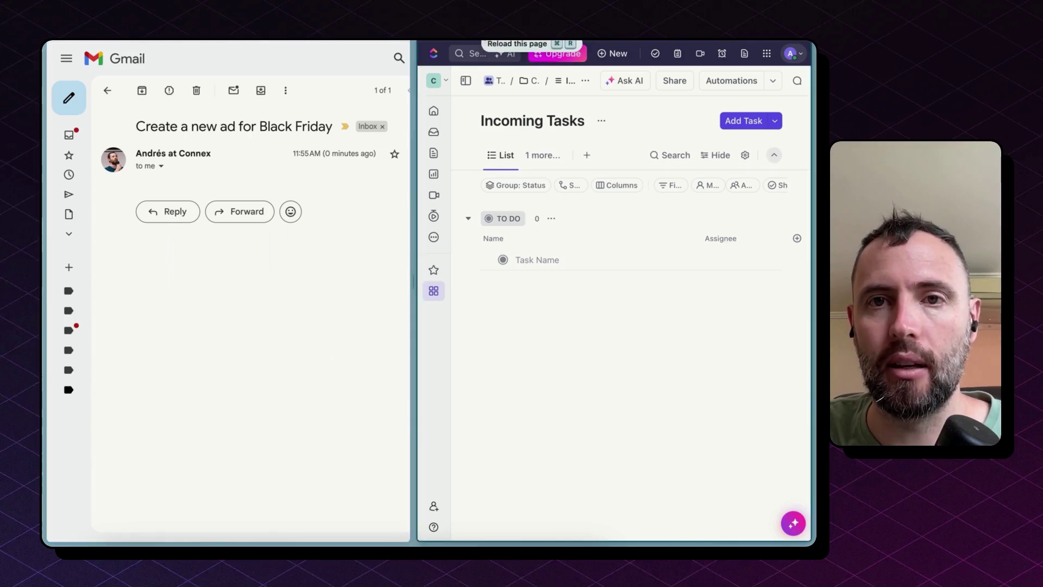
left_click(482, 39)
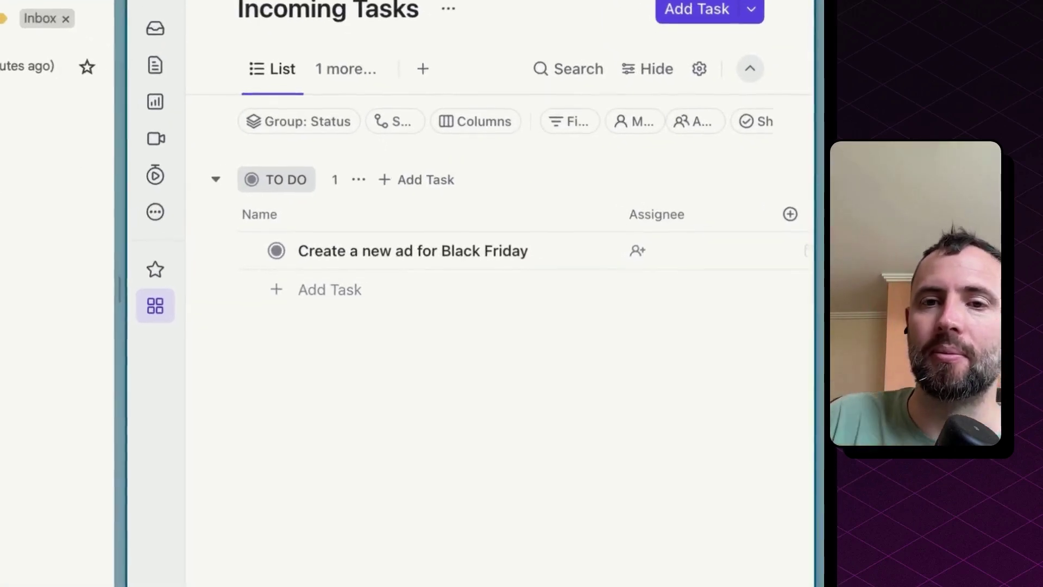
Step: Open the 'Create a new ad for Black Friday' task in ClickUp
left_click(456, 251)
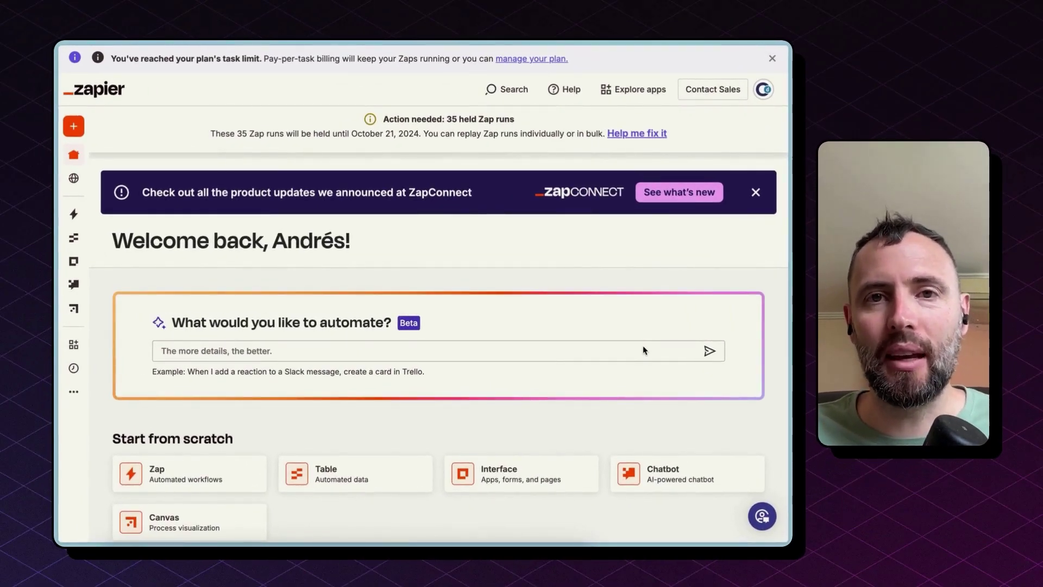
Step: Open Zapier's Create options to reach the Gmail New Thread - ClickUp Create Task zap
left_click(79, 134)
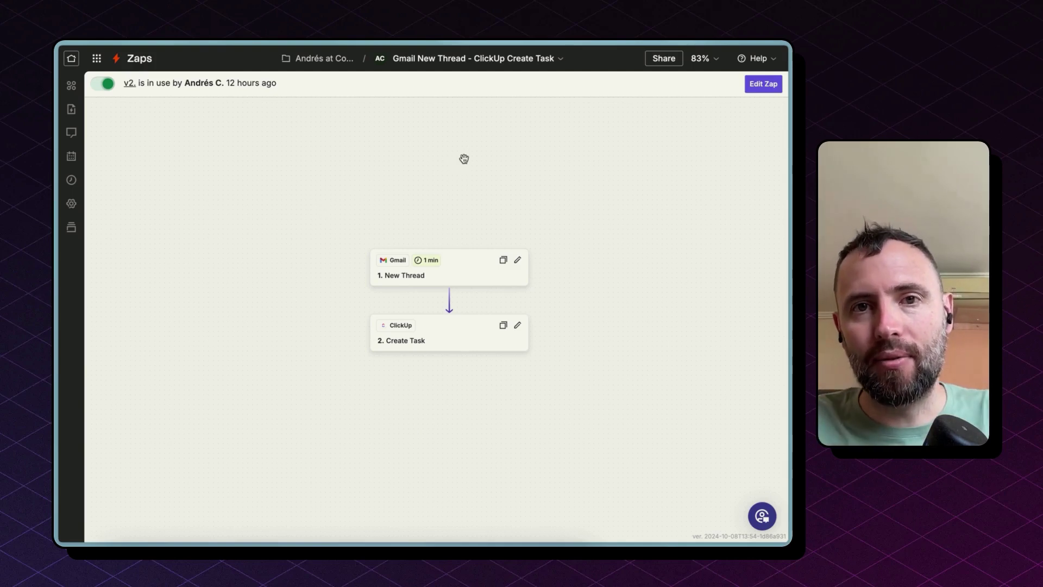
Step: Edit a draft of the zap and set the Gmail trigger to New Thread watching INBOX
left_click(770, 88)
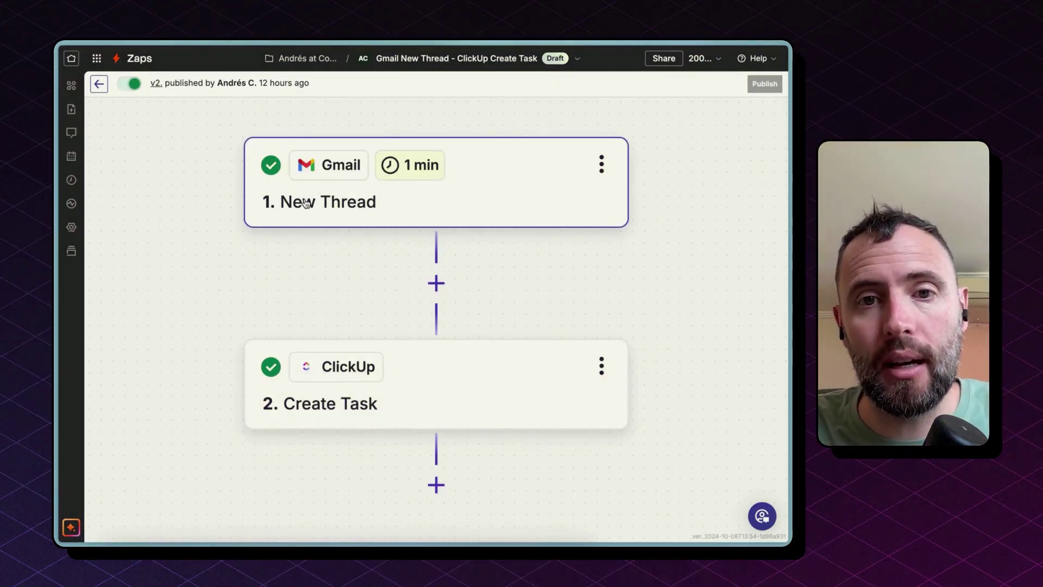
left_click(306, 204)
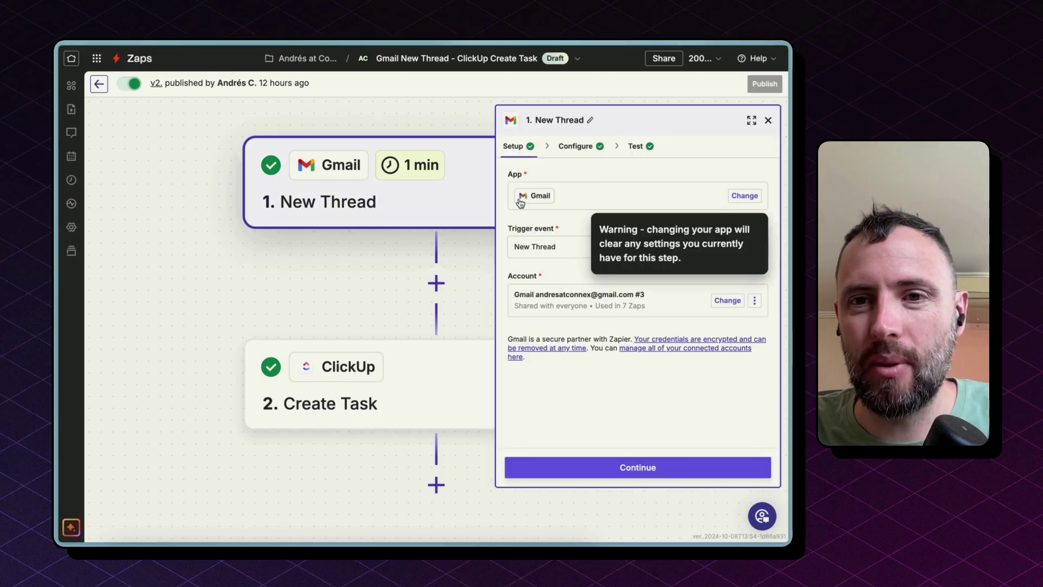
left_click(569, 250)
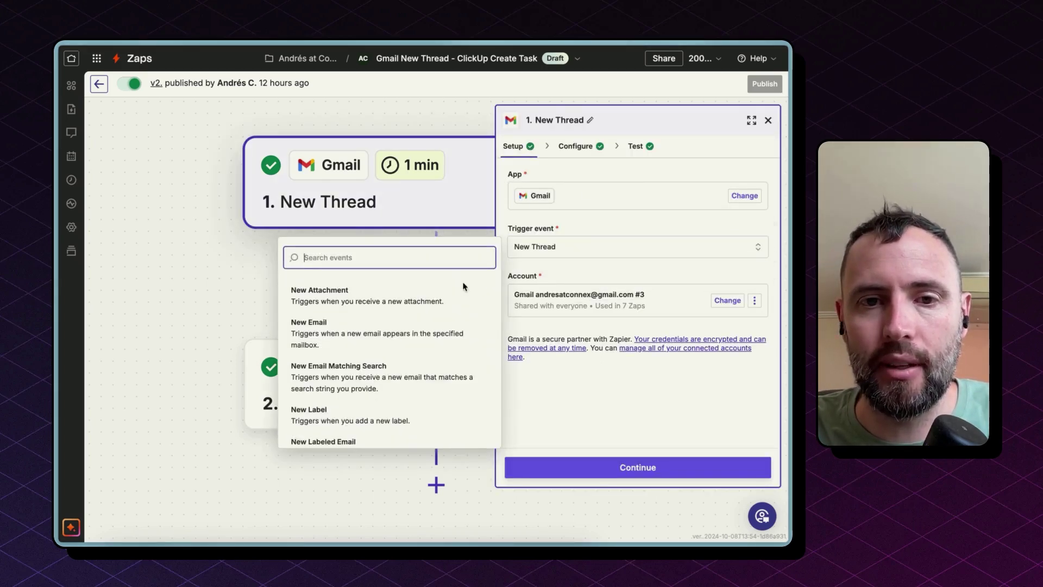
type("the")
key("BackSpace")
type("r")
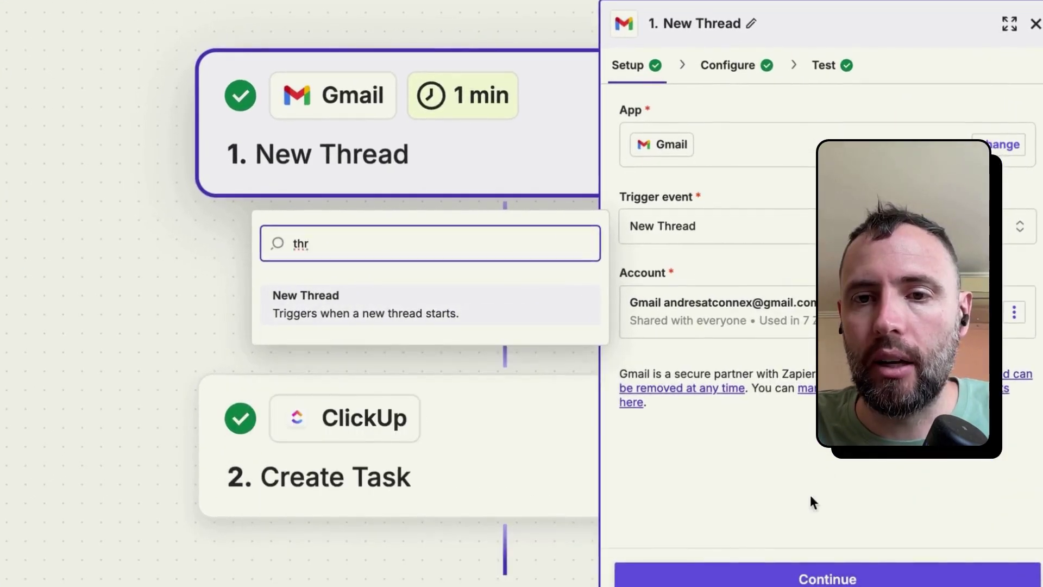
left_click(785, 565)
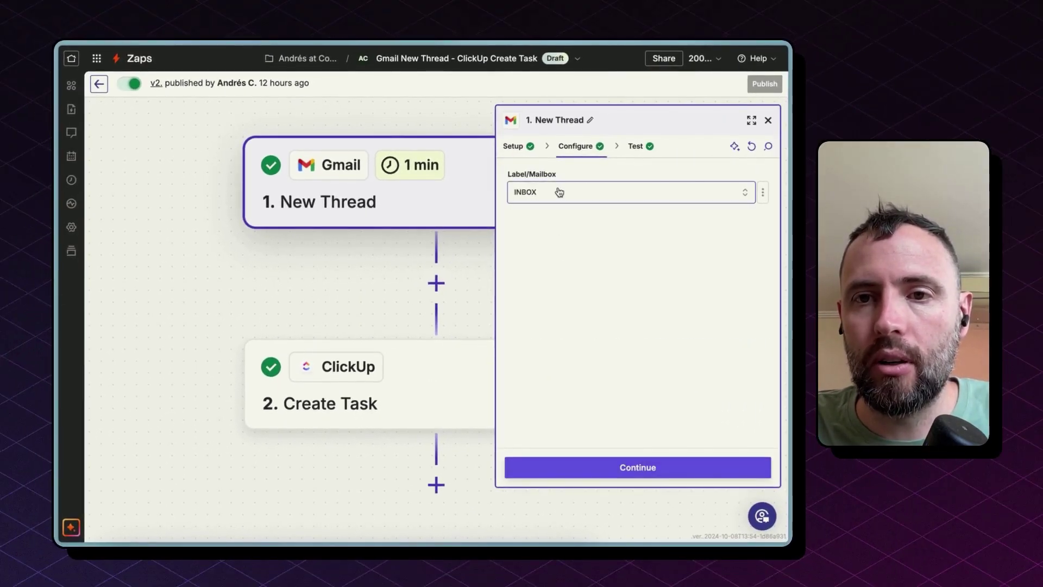
left_click(560, 191)
left_click(605, 424)
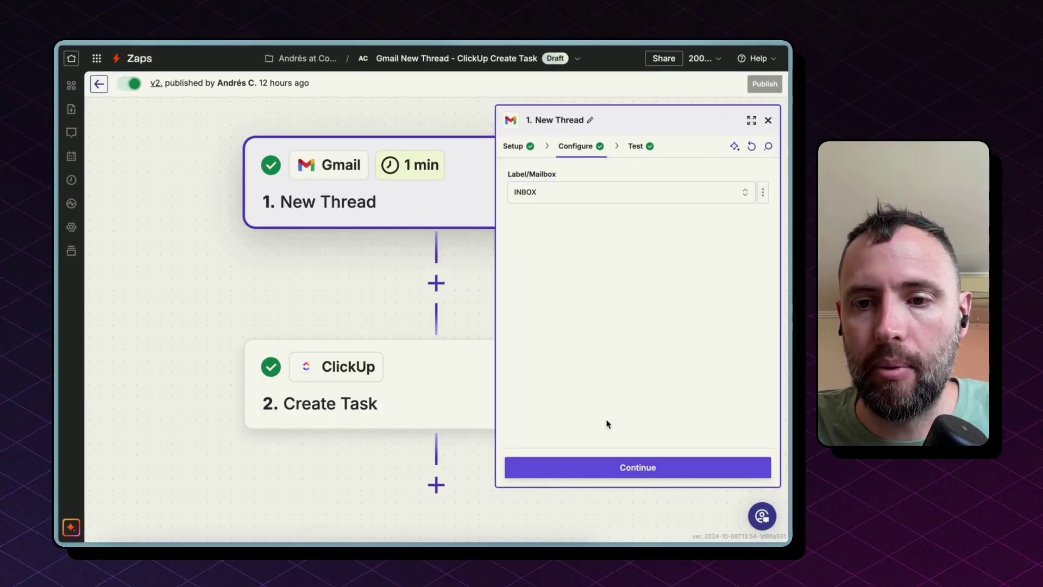
Step: Test the trigger, inspect a record's Message Raw Snippet, and continue with that record
left_click(610, 469)
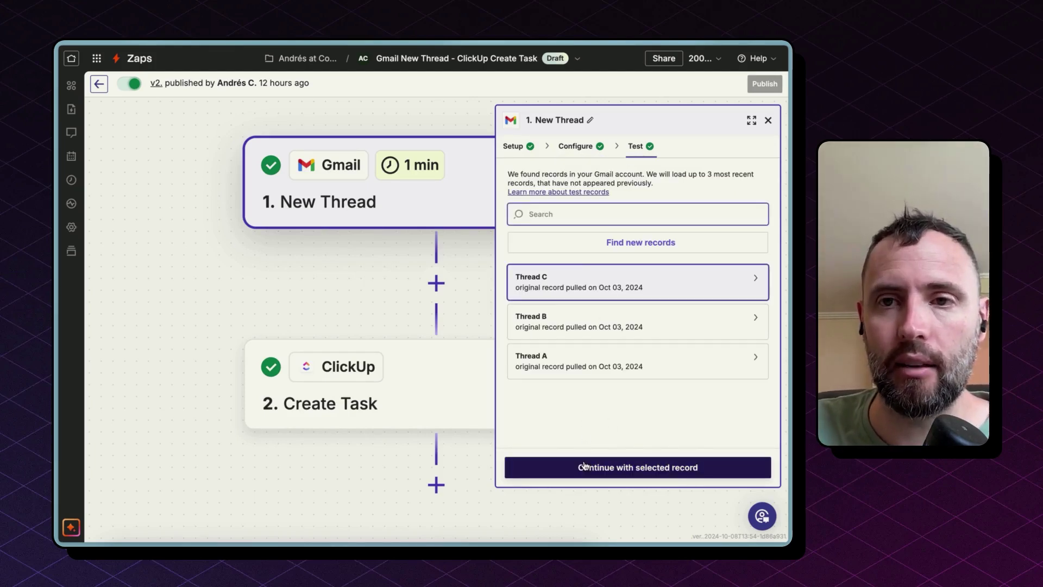
mouse_move(522, 354)
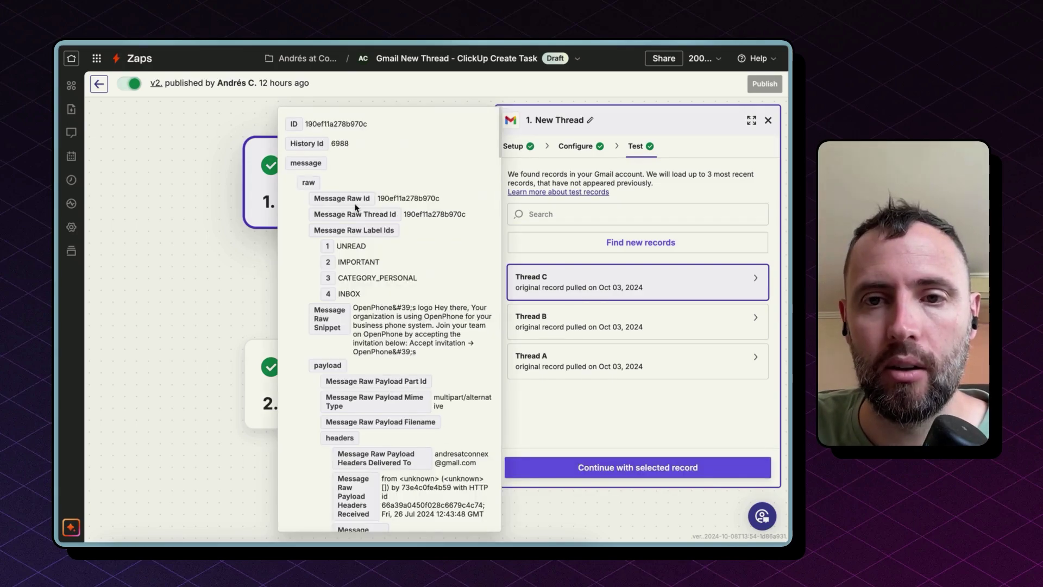
left_click_drag(439, 354, 396, 302)
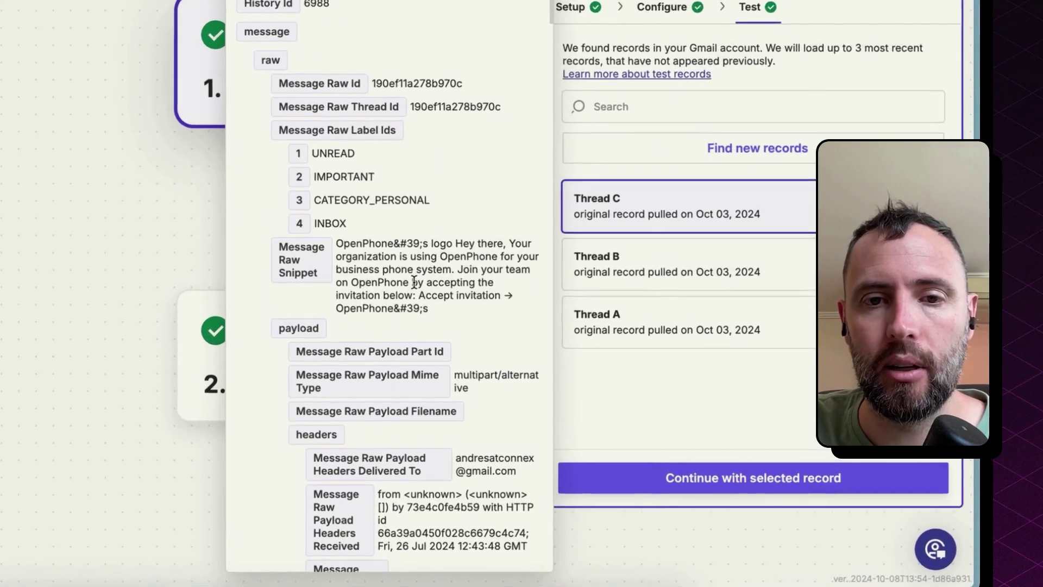
left_click(348, 150)
scroll(446, 399, "down", 20)
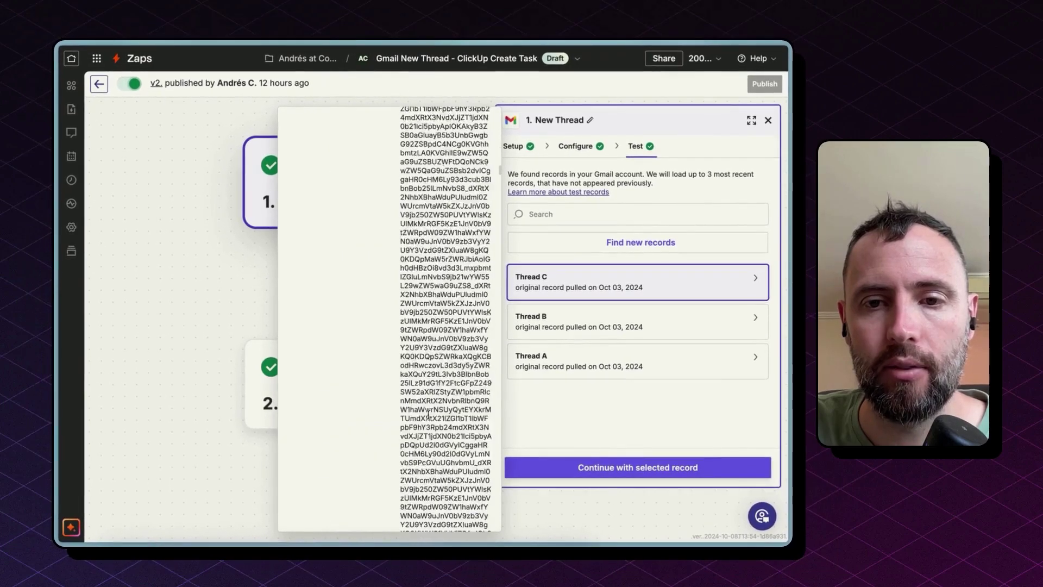
scroll(428, 414, "down", 20)
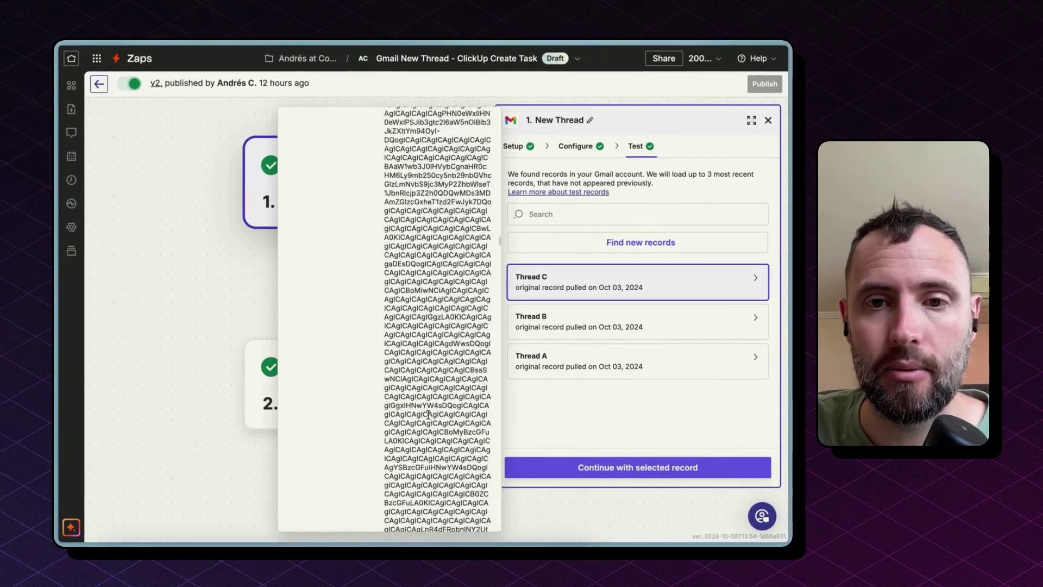
left_click(630, 471)
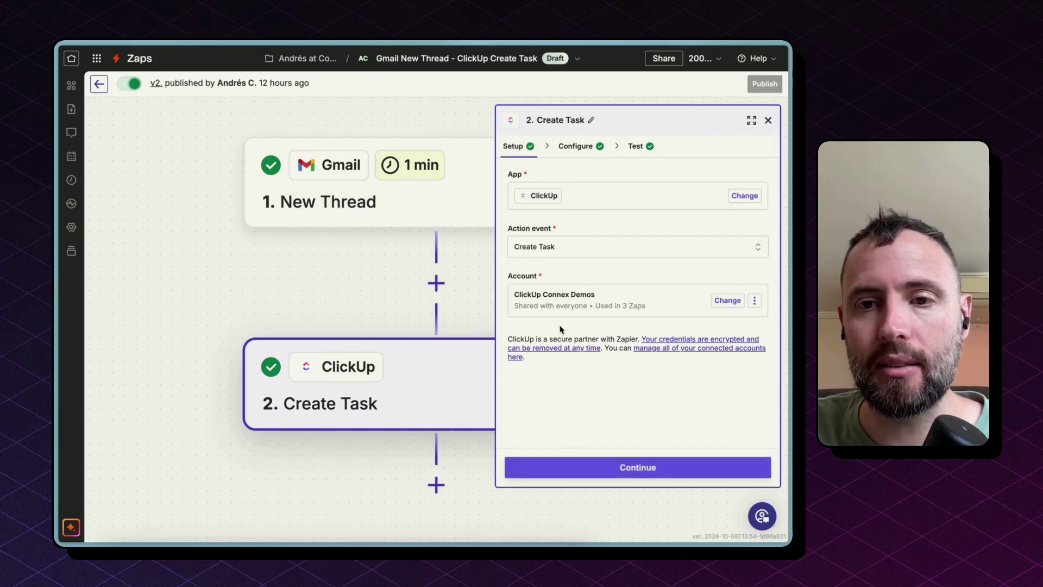
Step: Review the Create Task fields and look up the email subject data for Task Name
left_click(614, 470)
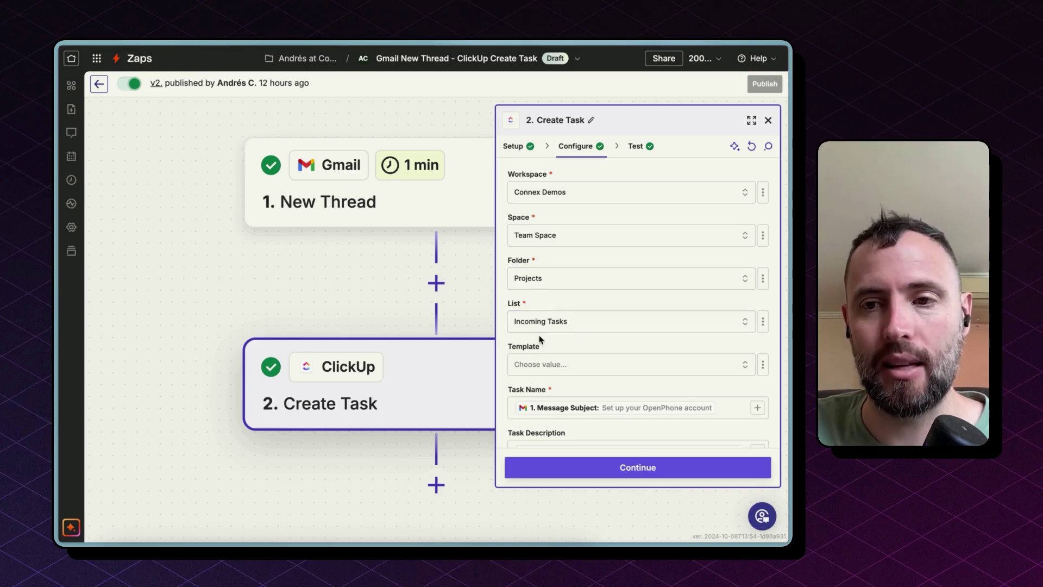
scroll(541, 339, "down", 3)
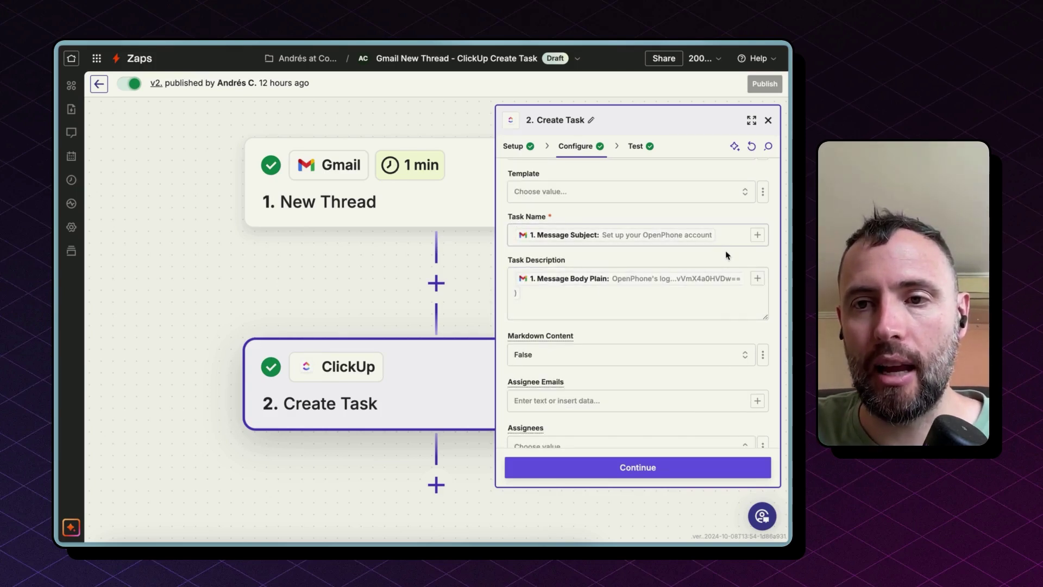
left_click(728, 233)
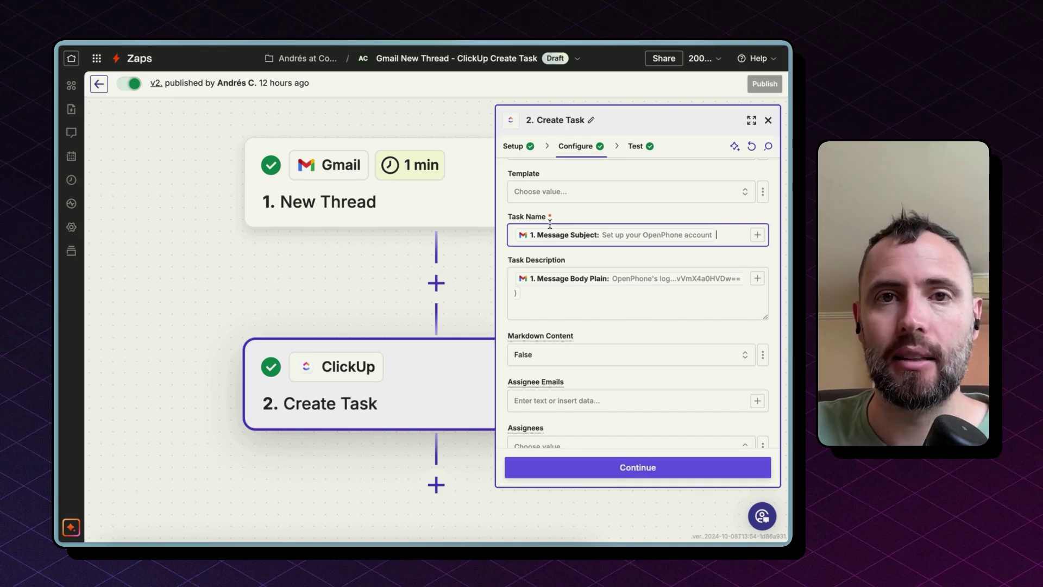
left_click(757, 237)
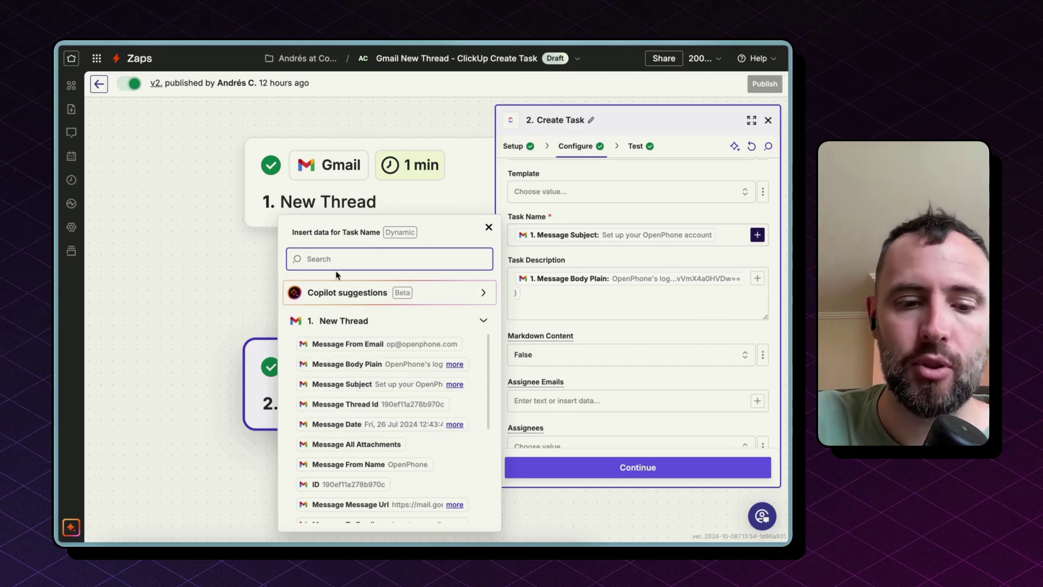
type("subj")
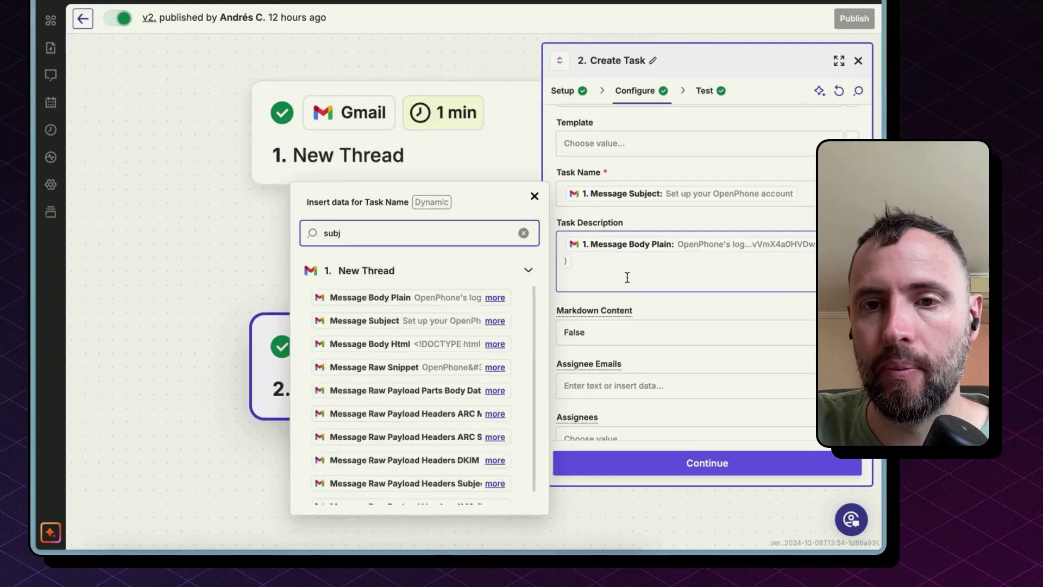
left_click(753, 215)
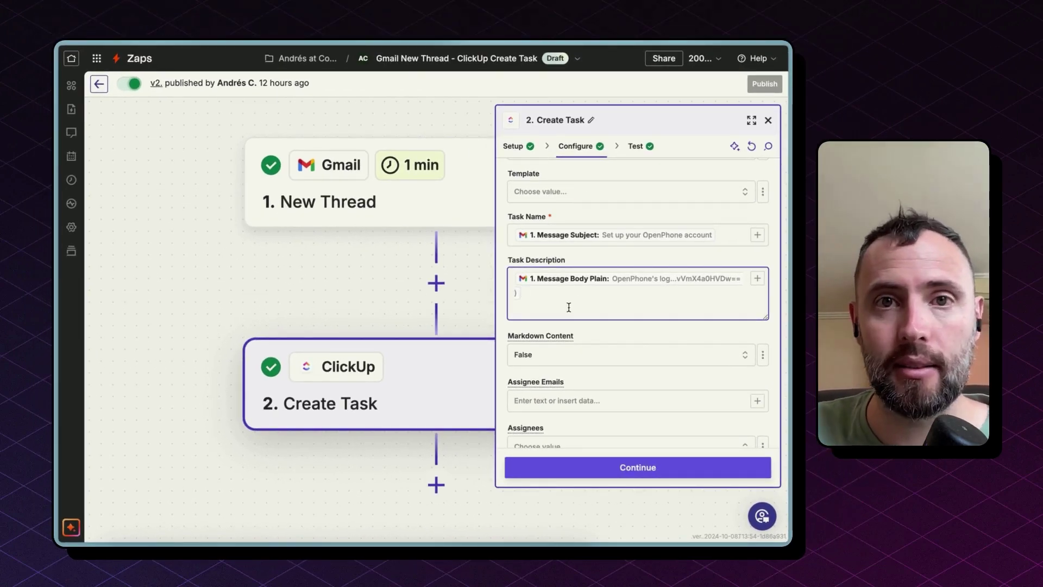
Step: Scroll down to the Create Task custom fields, then switch to ClickUp's Incoming Tasks list
scroll(569, 305, "down", 5)
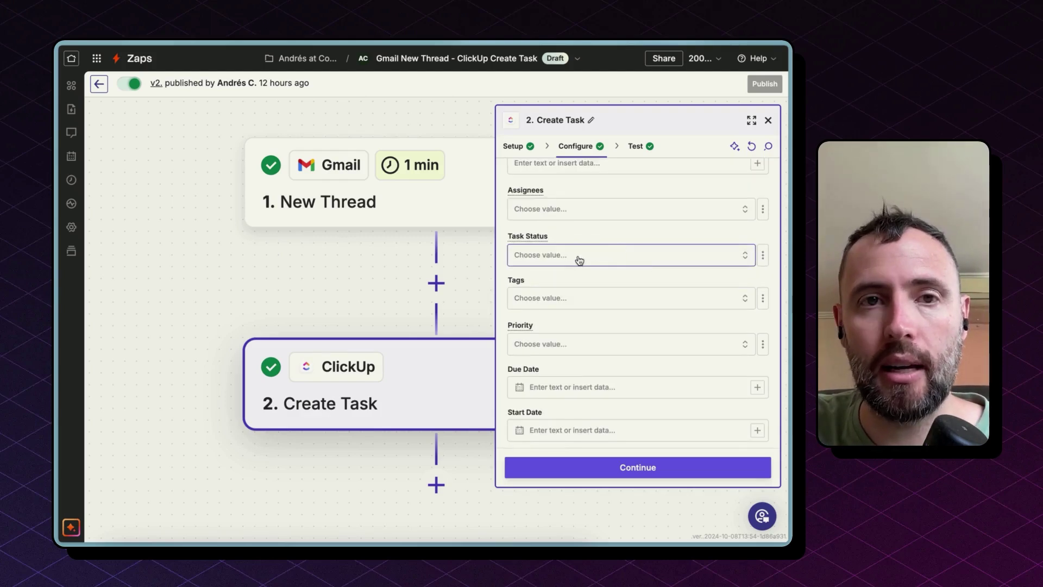
scroll(580, 260, "down", 4)
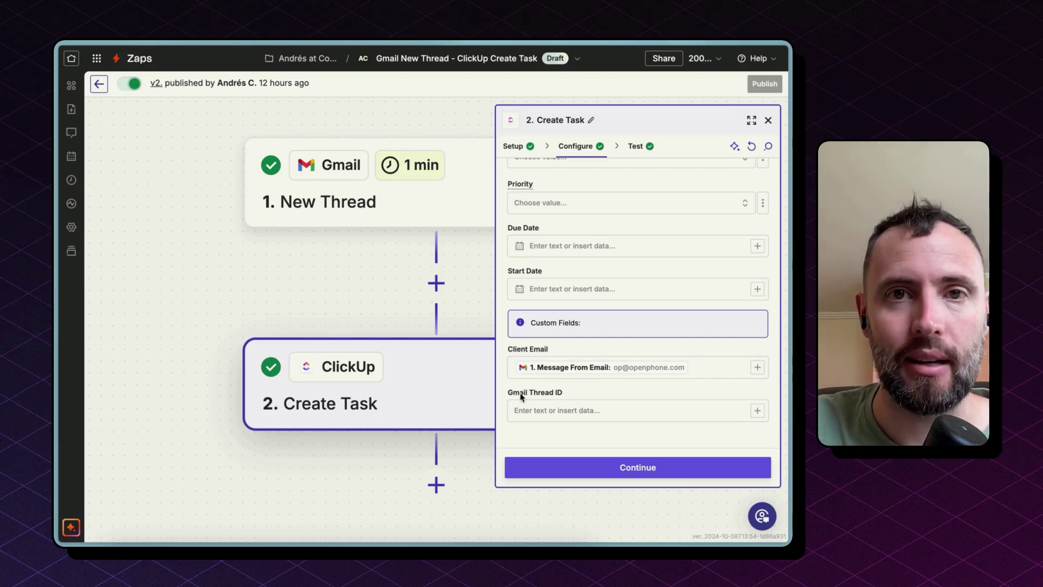
key("super+Tab")
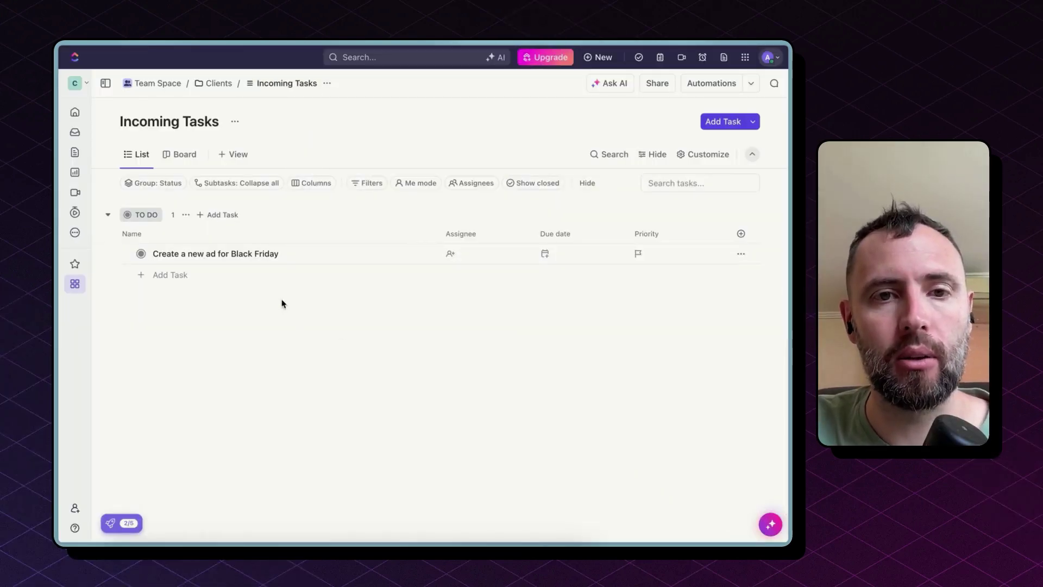
Step: Open the Black Friday task in ClickUp and reveal its empty Gmail Thread ID field
left_click(251, 254)
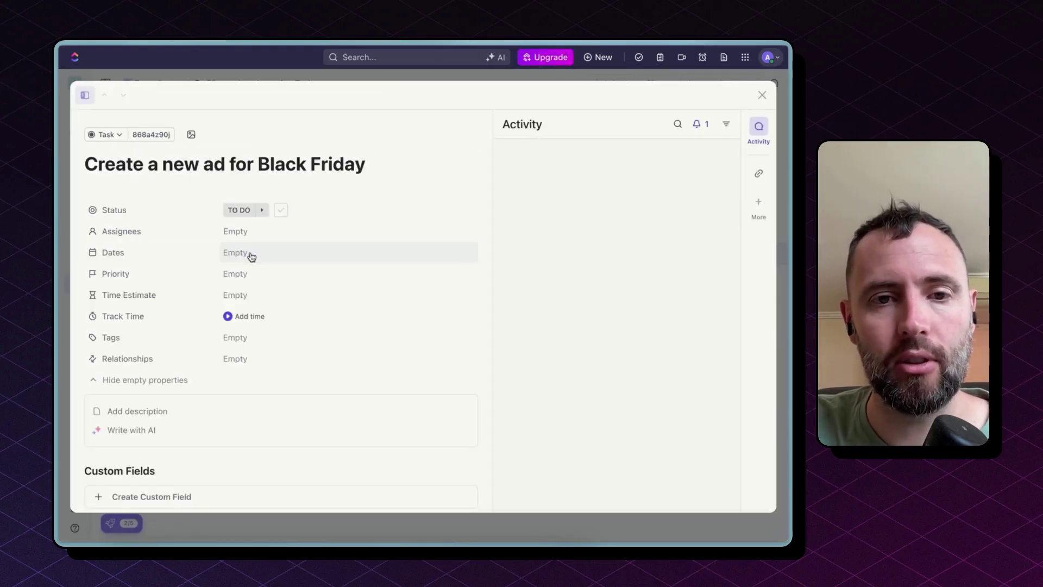
scroll(235, 356, "down", 3)
scroll(235, 358, "down", 5)
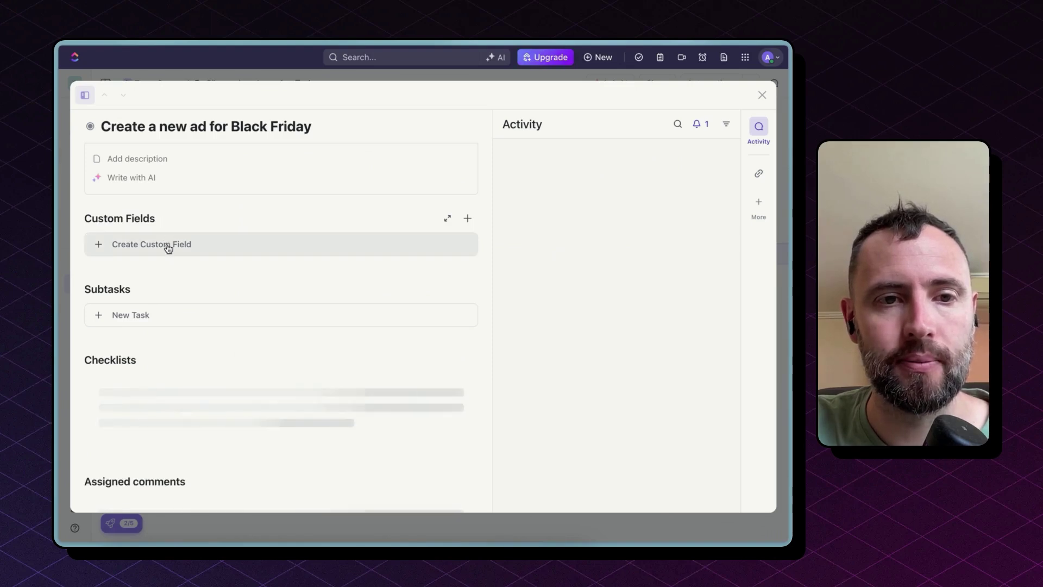
left_click(132, 275)
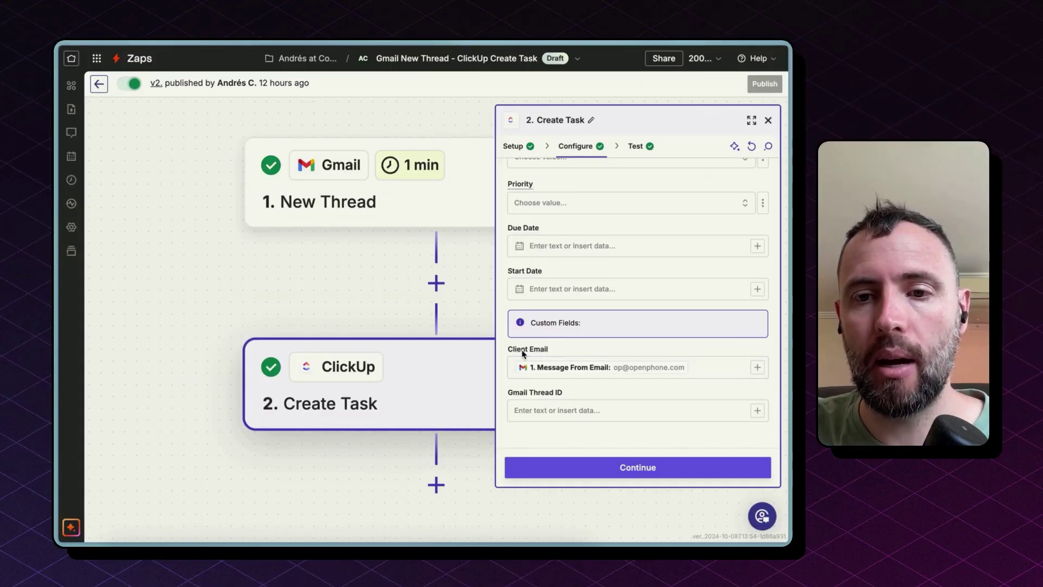
Step: Map Message Thread Id into Gmail Thread ID and retest the Create Task step
left_click(758, 411)
type("thread id")
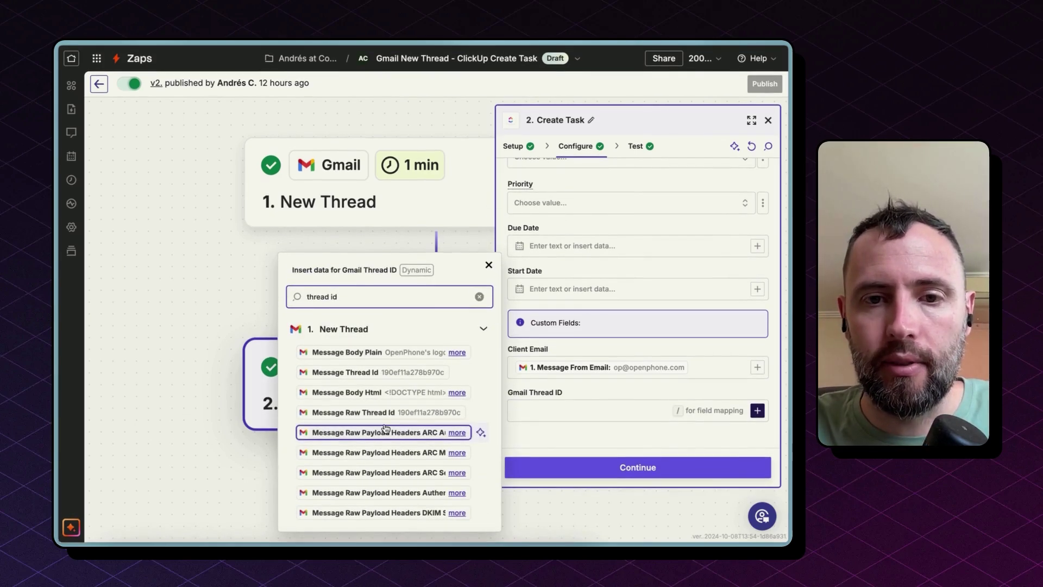
left_click(346, 373)
left_click(590, 473)
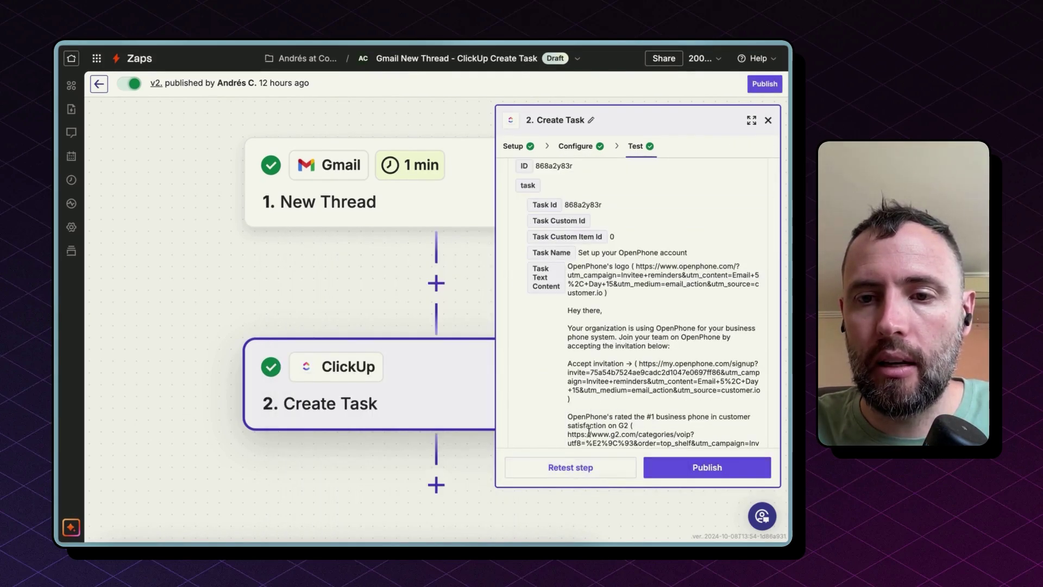
left_click(569, 468)
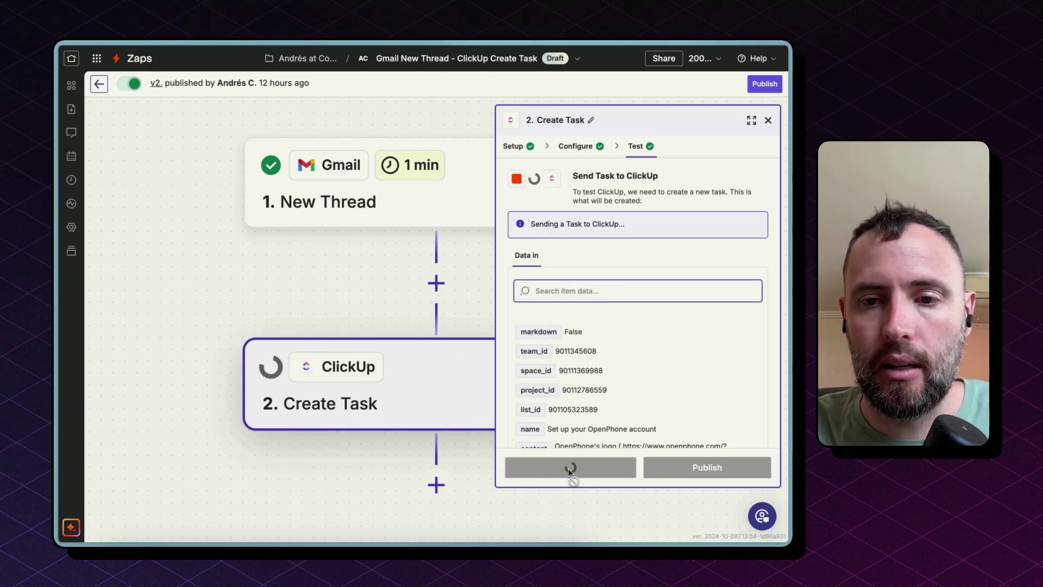
Step: Publish the tested zap as new version v3
left_click(667, 471)
left_click(481, 352)
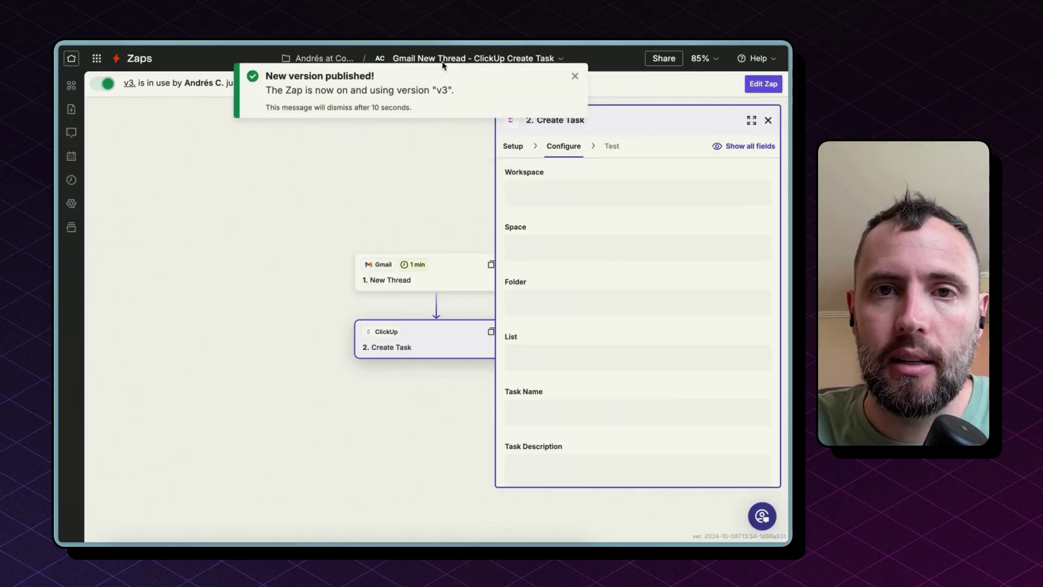
left_click(416, 61)
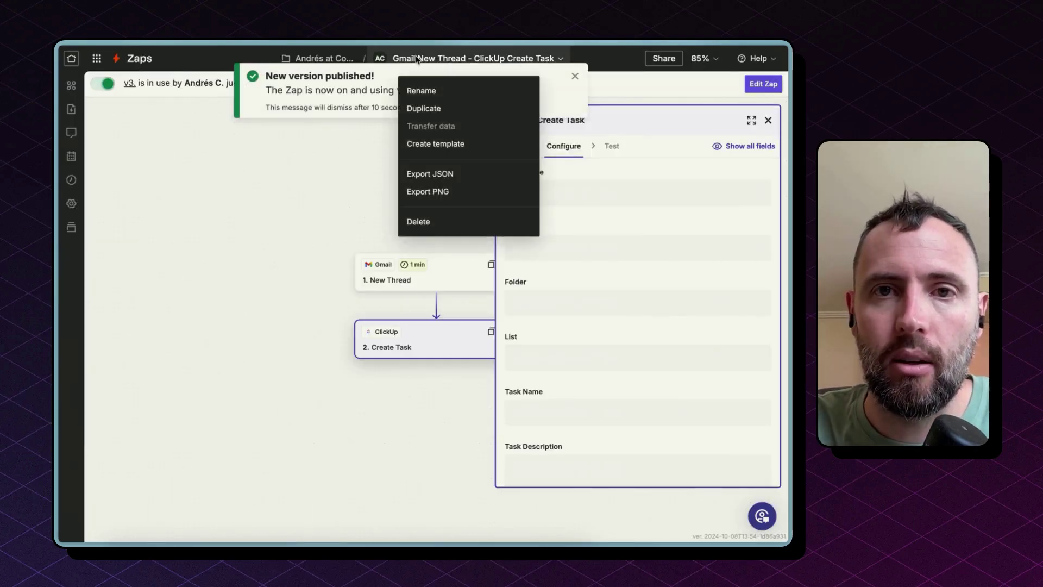
Step: Start renaming the zap from its title menu
left_click(427, 90)
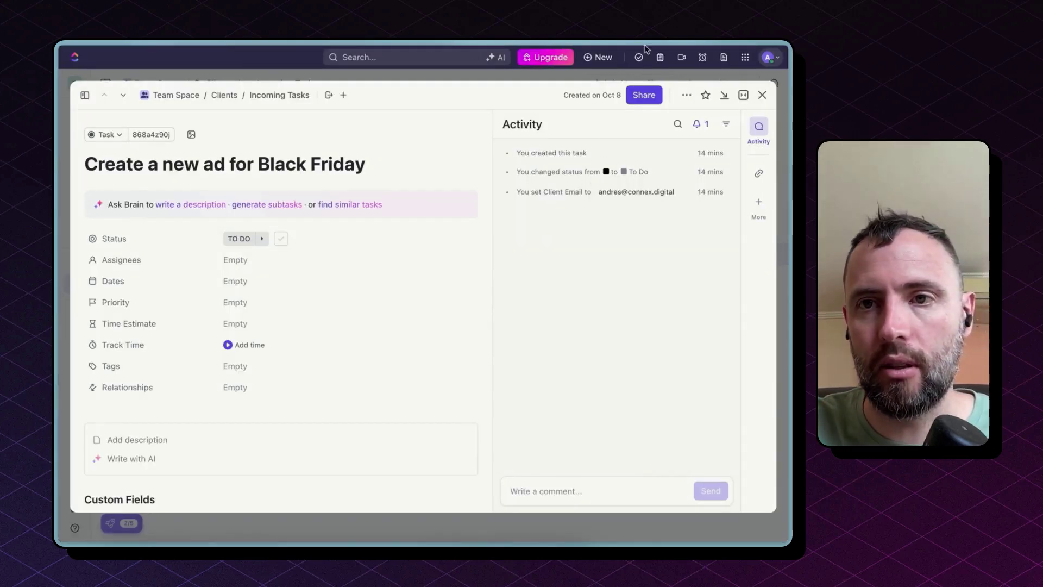
Step: Expand the comment editor on the Black Friday task in ClickUp
left_click(536, 491)
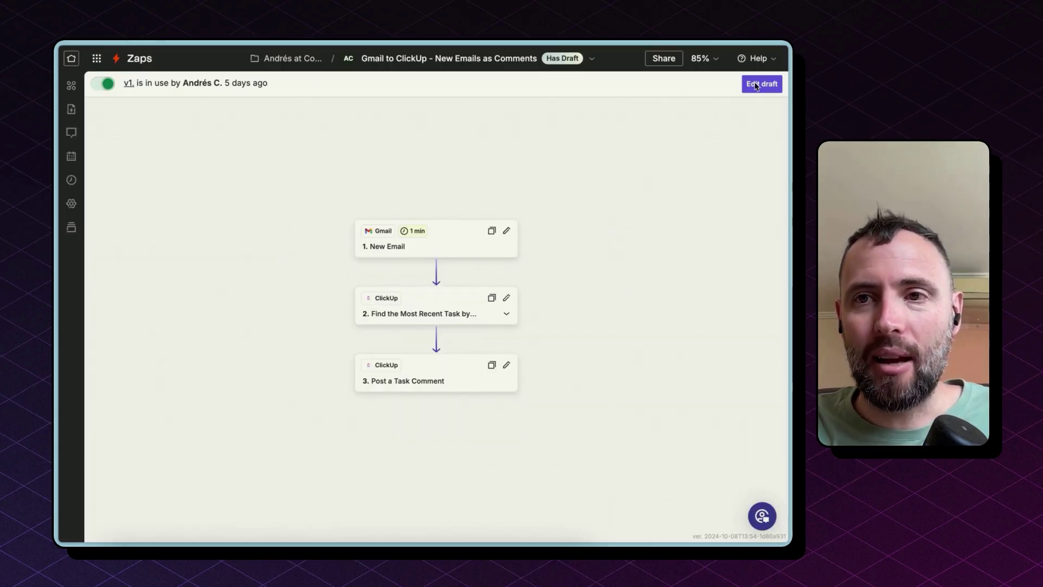
Step: Edit the comments zap draft at 143% zoom and test its New Email trigger with the chosen email
left_click(701, 58)
left_click(673, 131)
left_click(492, 163)
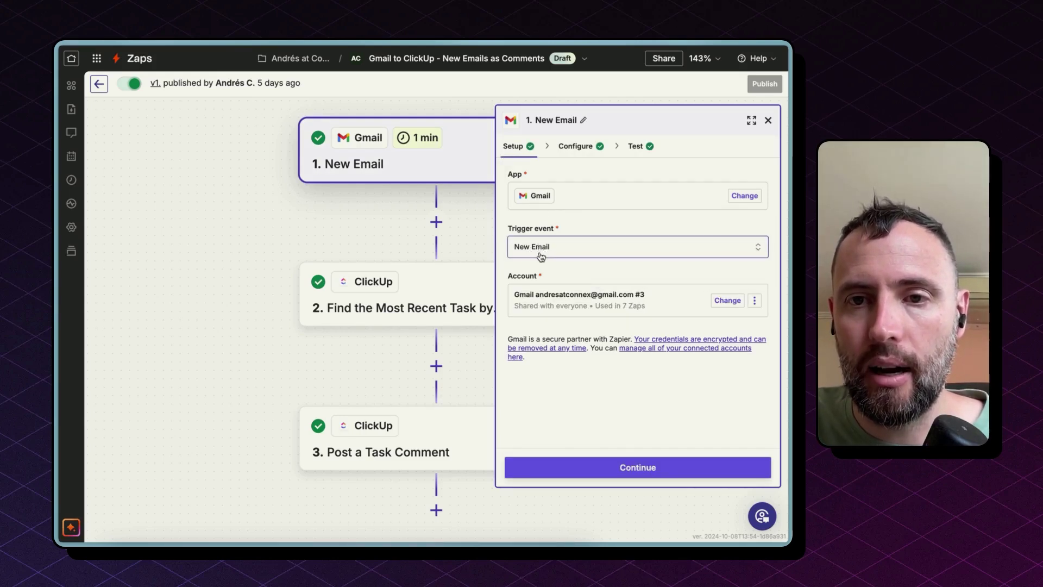
left_click(567, 471)
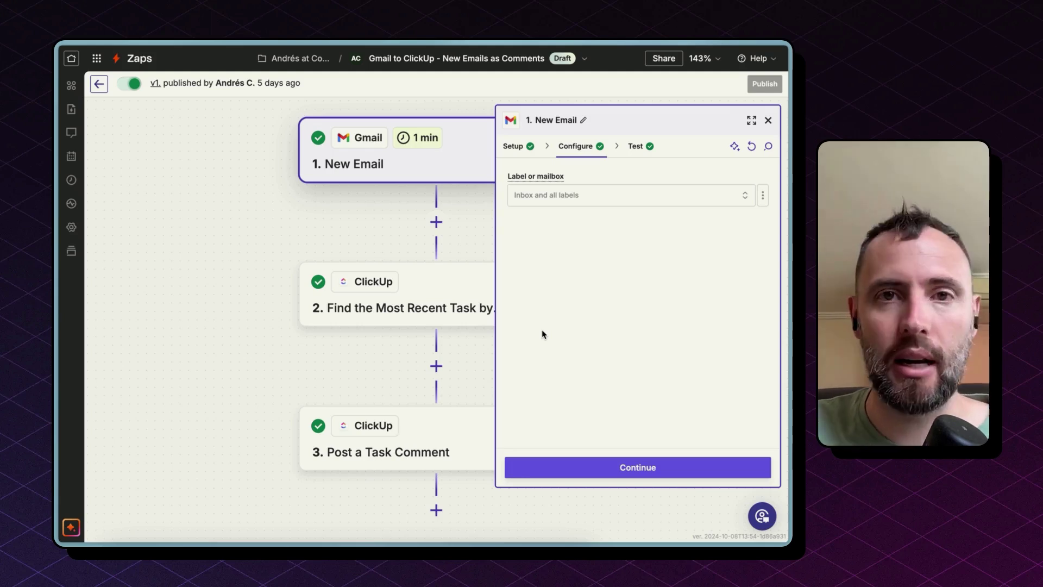
left_click(584, 472)
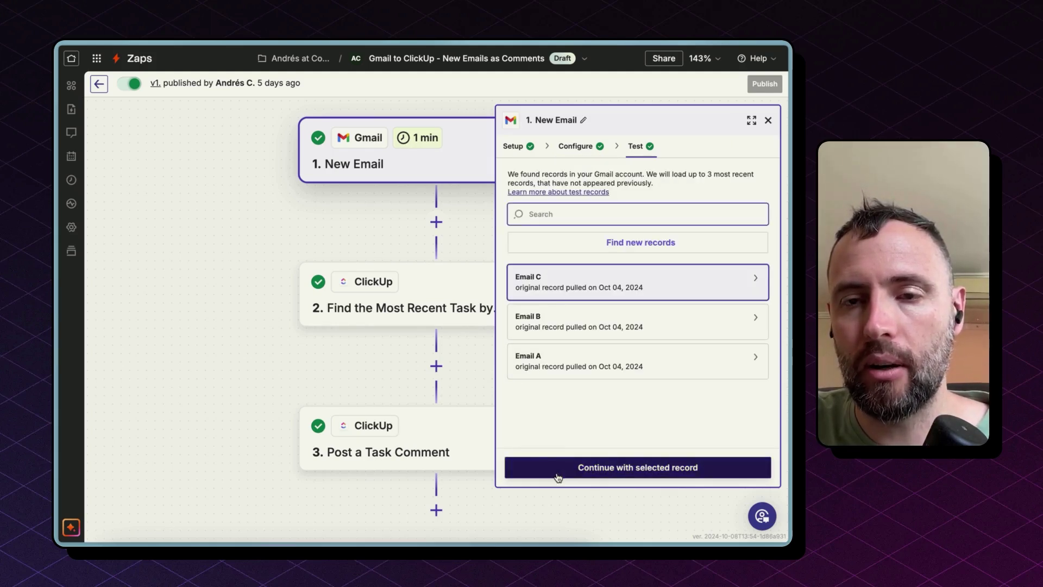
left_click(559, 476)
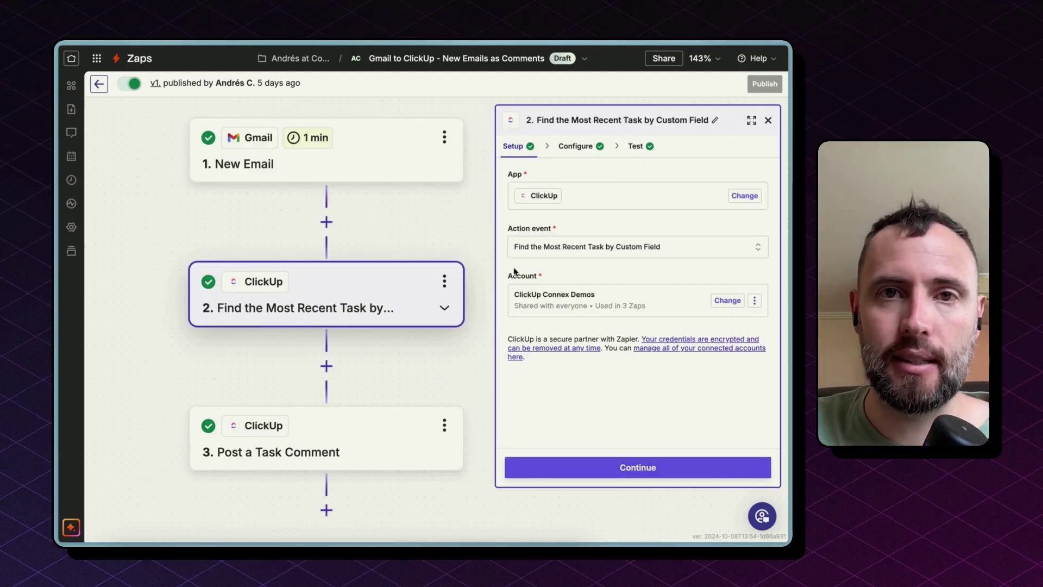
Step: Keep the ClickUp action event as Find the Most Recent Task by Custom Field
mouse_move(535, 195)
left_click(542, 246)
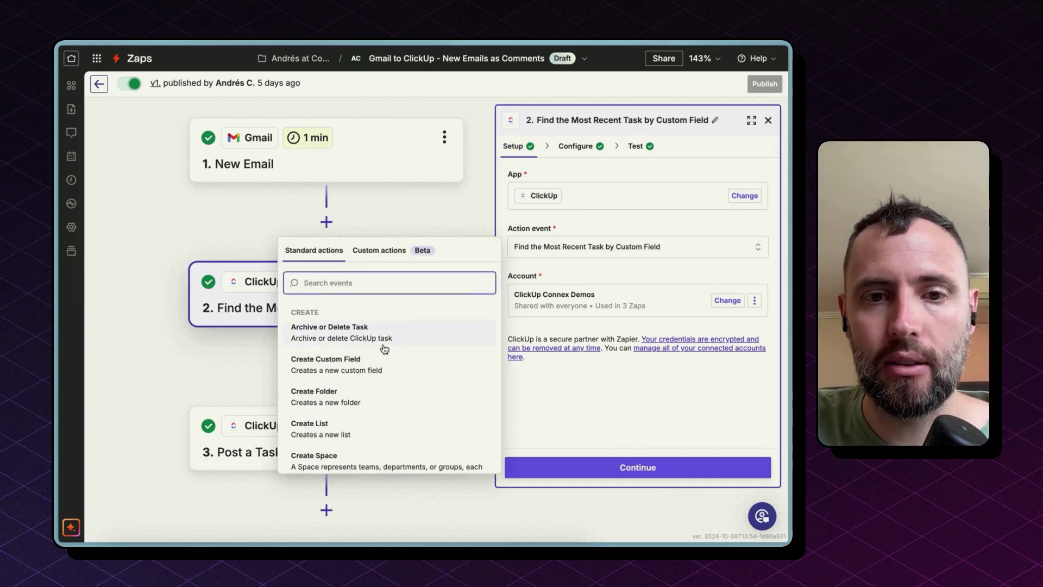
scroll(385, 348, "down", 10)
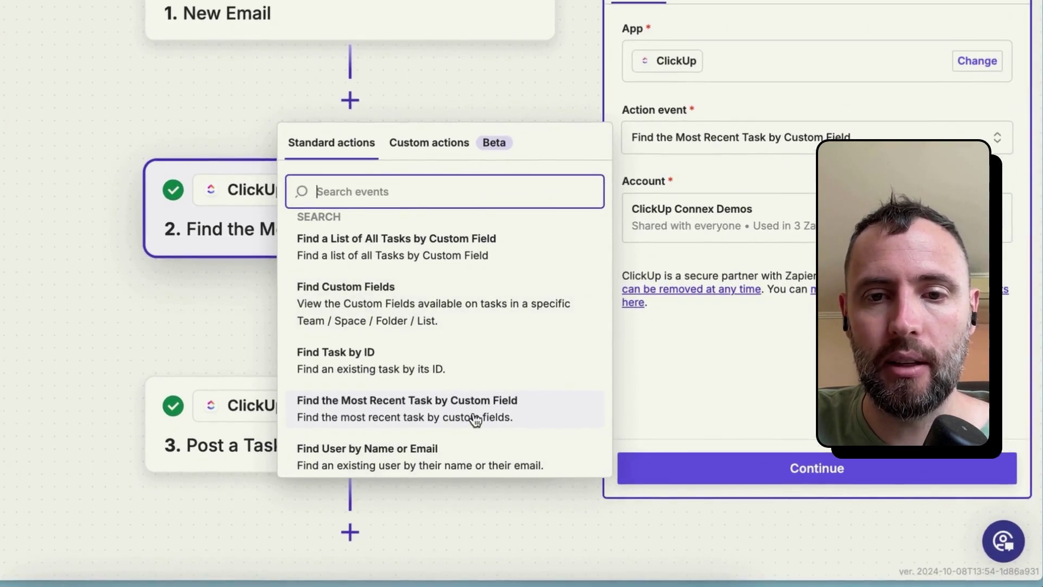
left_click(505, 415)
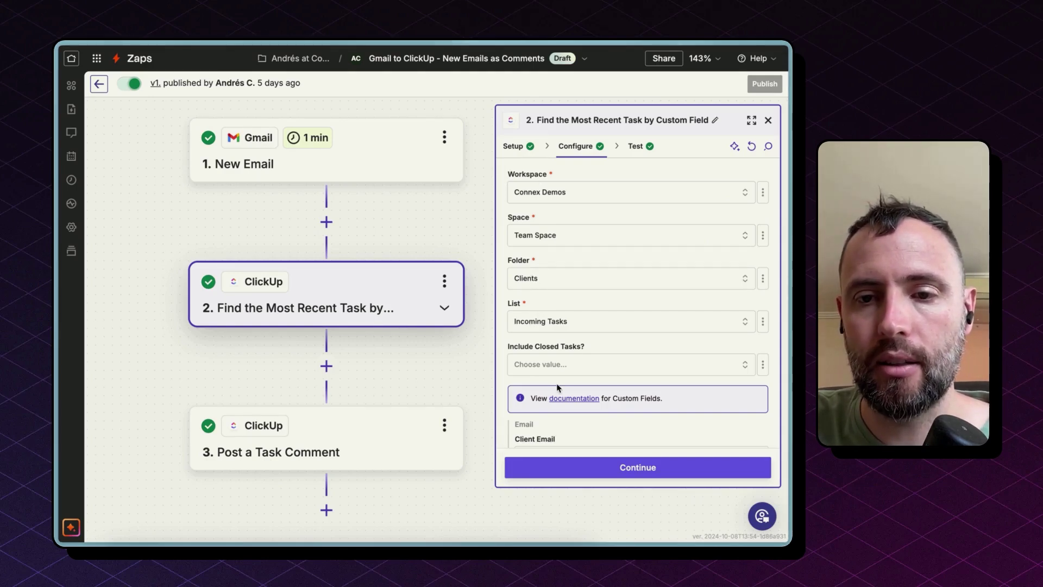
scroll(558, 387, "down", 2)
scroll(558, 387, "down", 5)
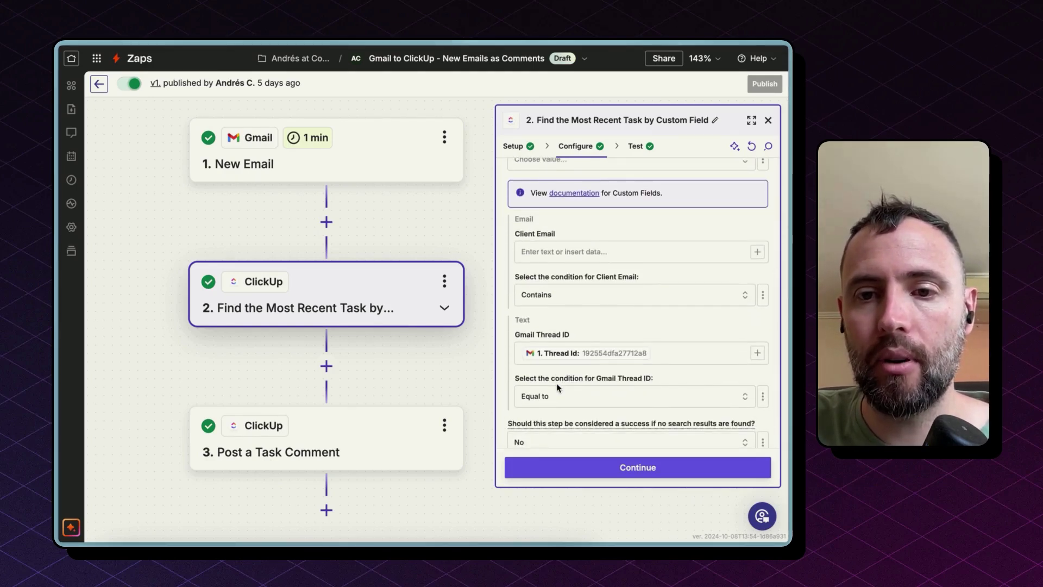
scroll(557, 386, "down", 1)
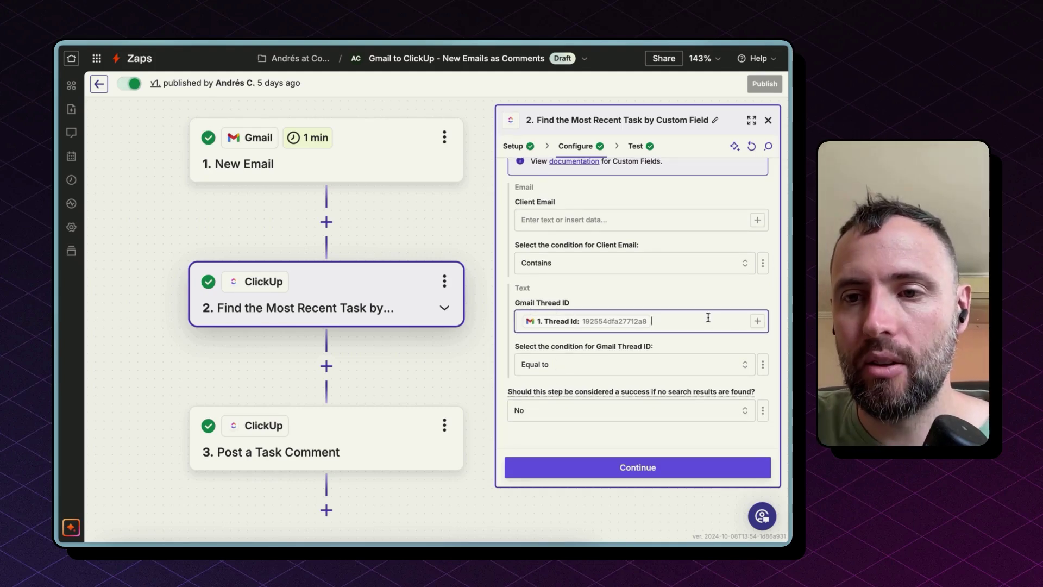
Step: Match Gmail Thread ID to the email's Thread Id with Equal to, and test the step
left_click(758, 322)
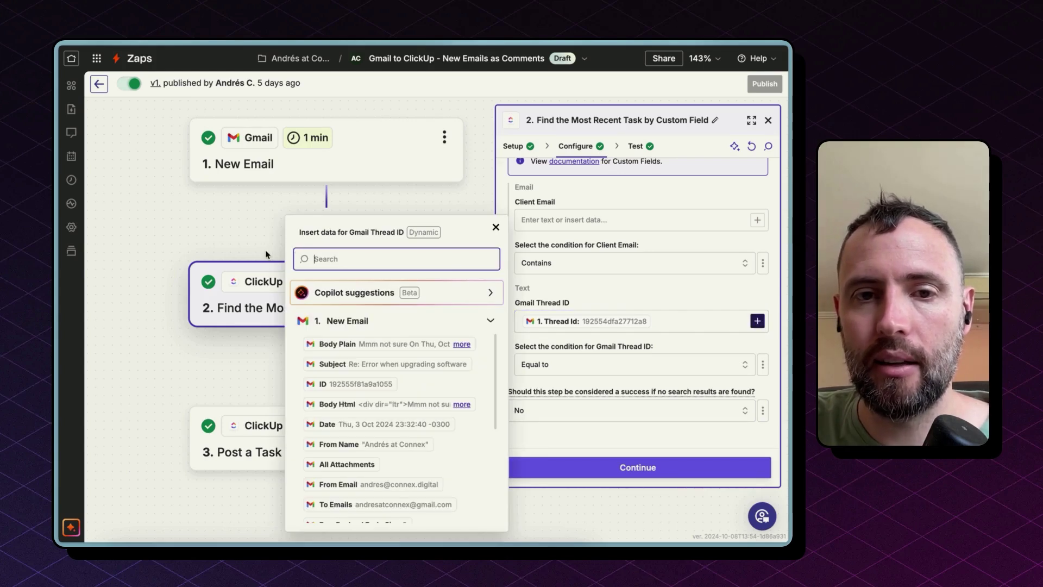
left_click(360, 259)
type("threa")
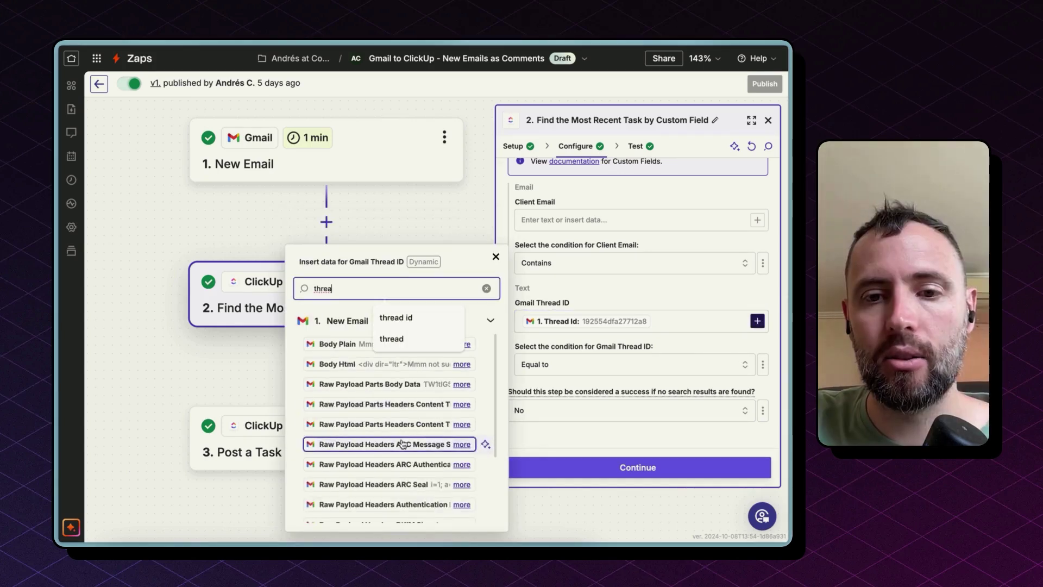
scroll(403, 444, "down", 3)
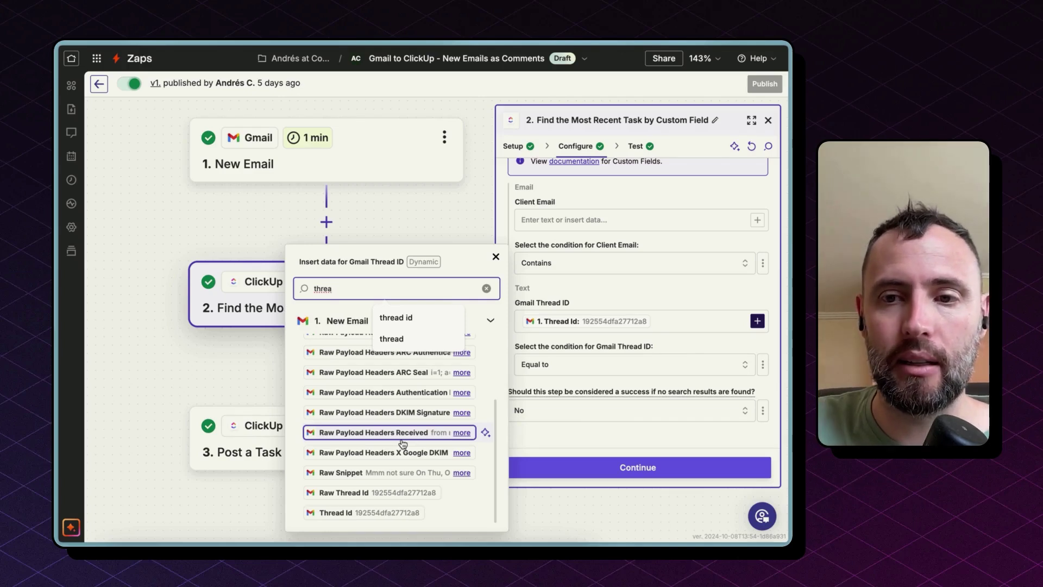
key("Escape")
scroll(557, 326, "up", 1)
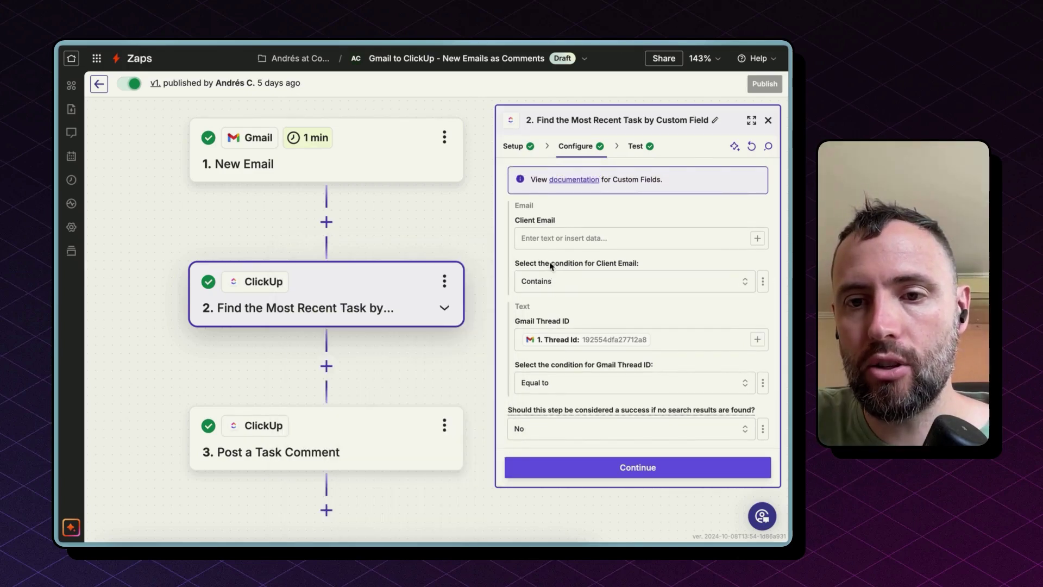
left_click(556, 385)
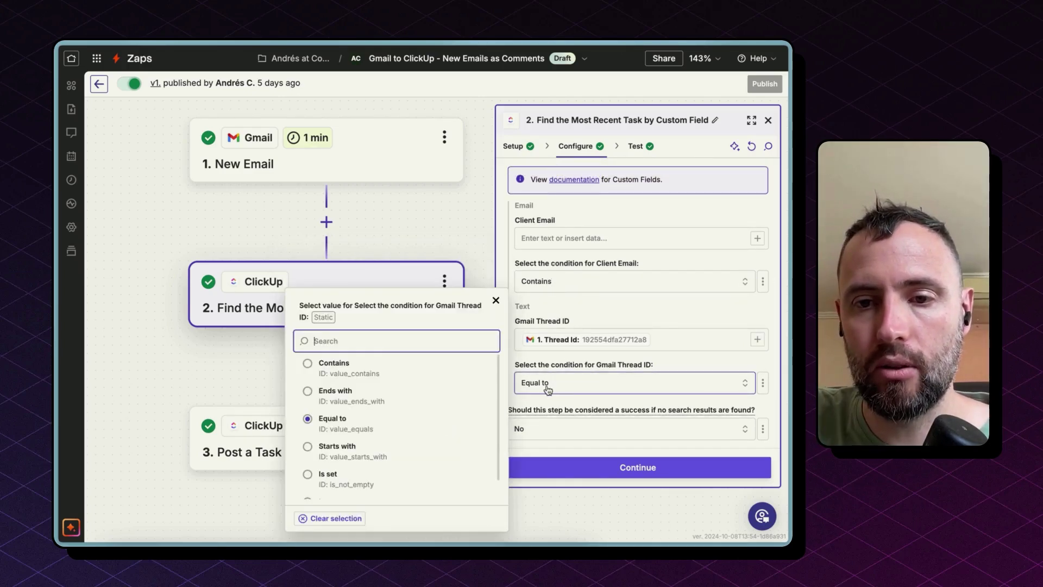
left_click(609, 467)
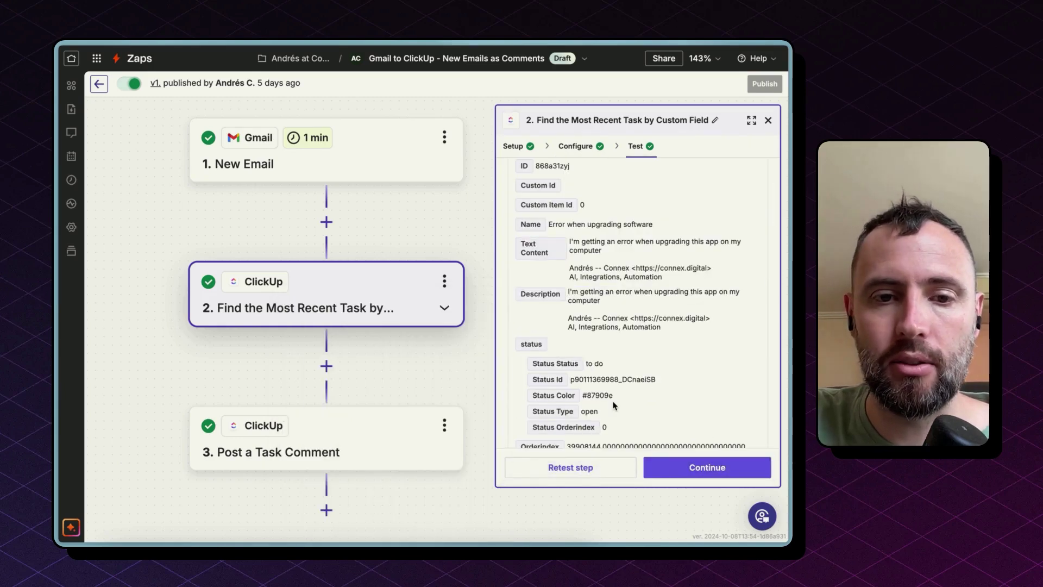
Step: Open the Post a Task Comment step's configuration and clear its mapped Task field
left_click(336, 455)
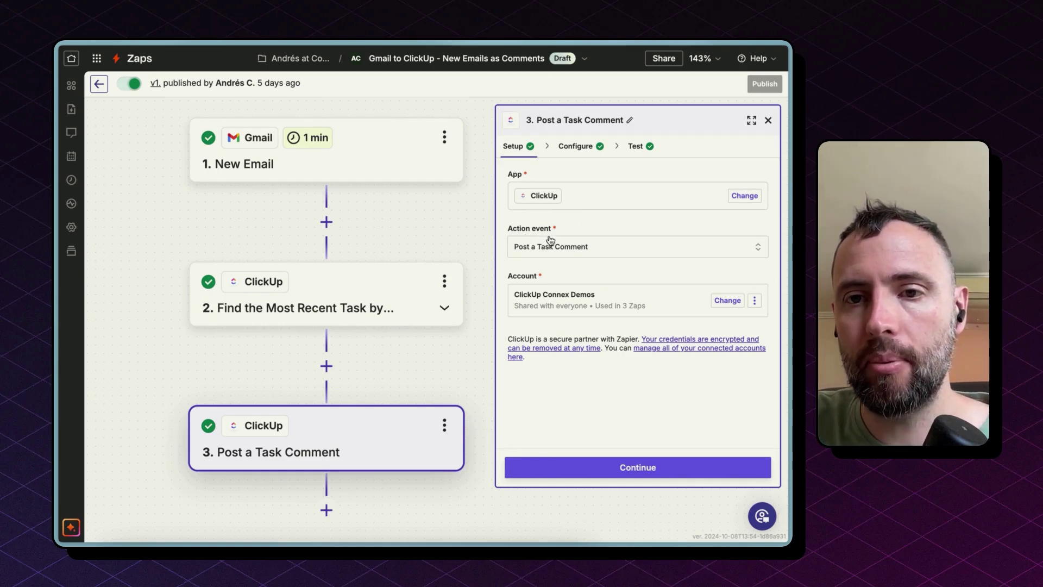
left_click(575, 465)
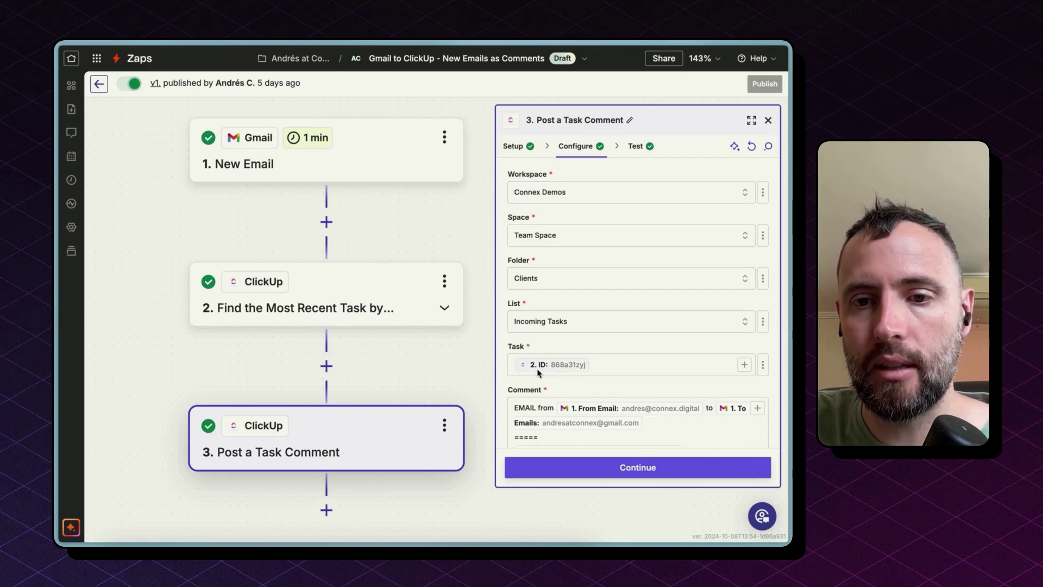
scroll(539, 394, "down", 3)
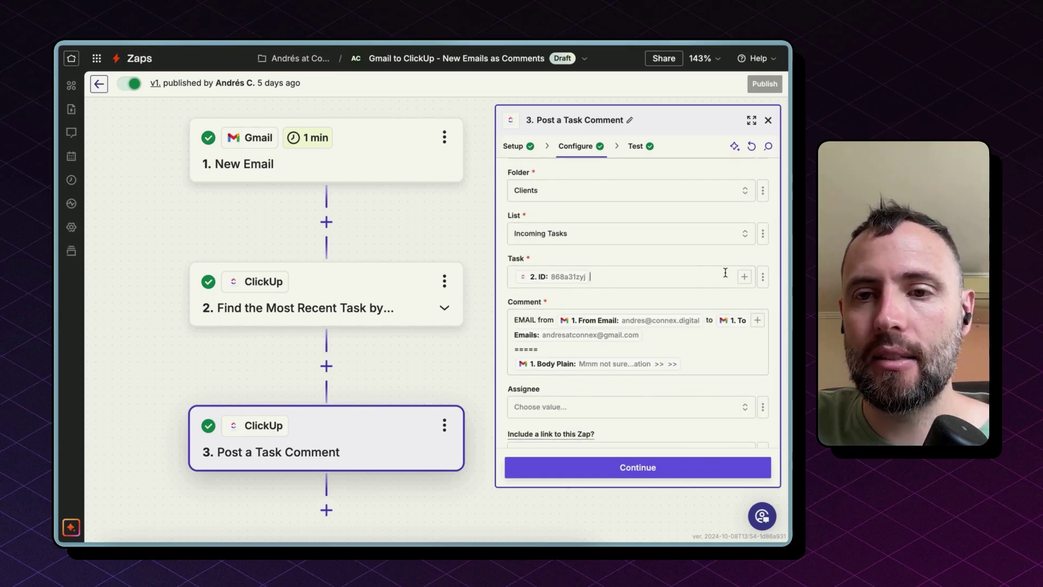
key("BackSpace")
left_click(763, 277)
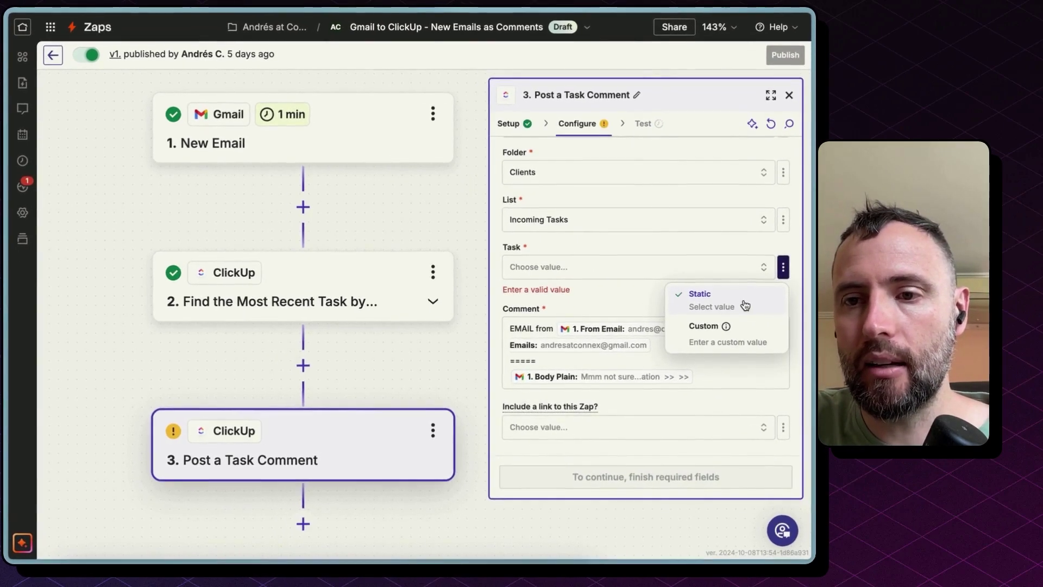
left_click(745, 305)
left_click(482, 268)
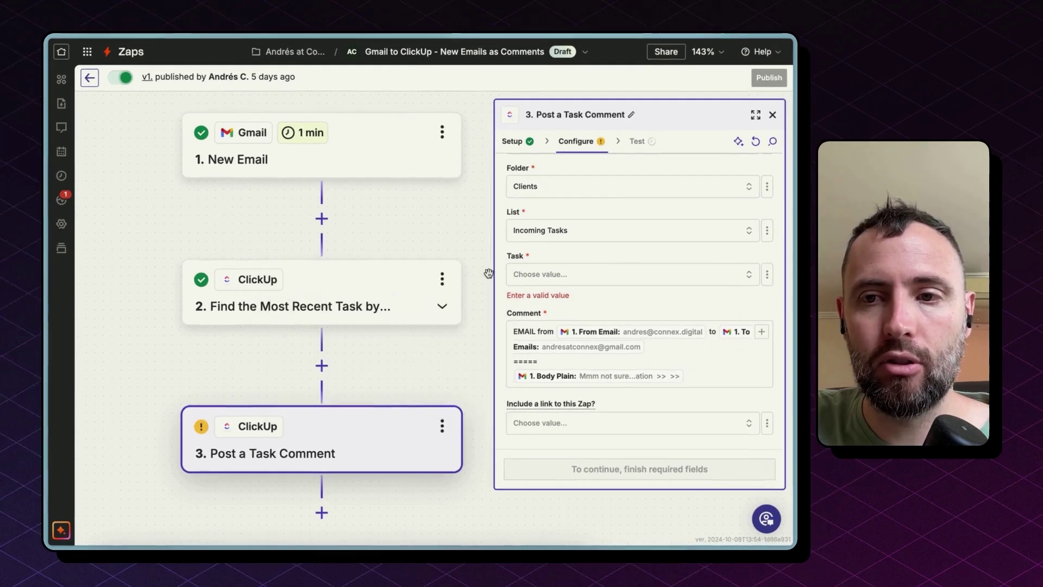
Step: Set the Task field to Custom and insert the found task's ID from step 2
left_click(766, 275)
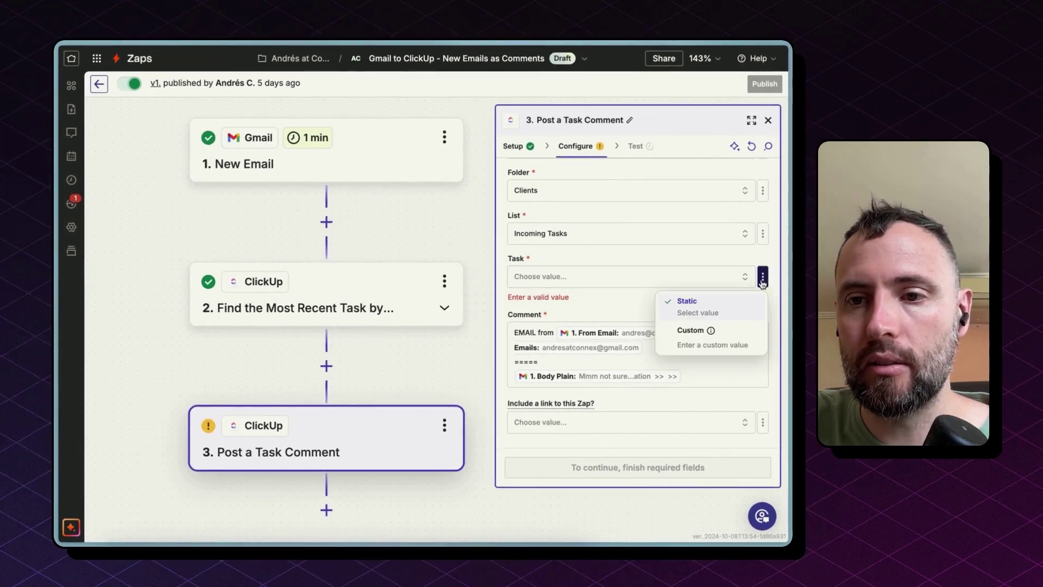
left_click(697, 332)
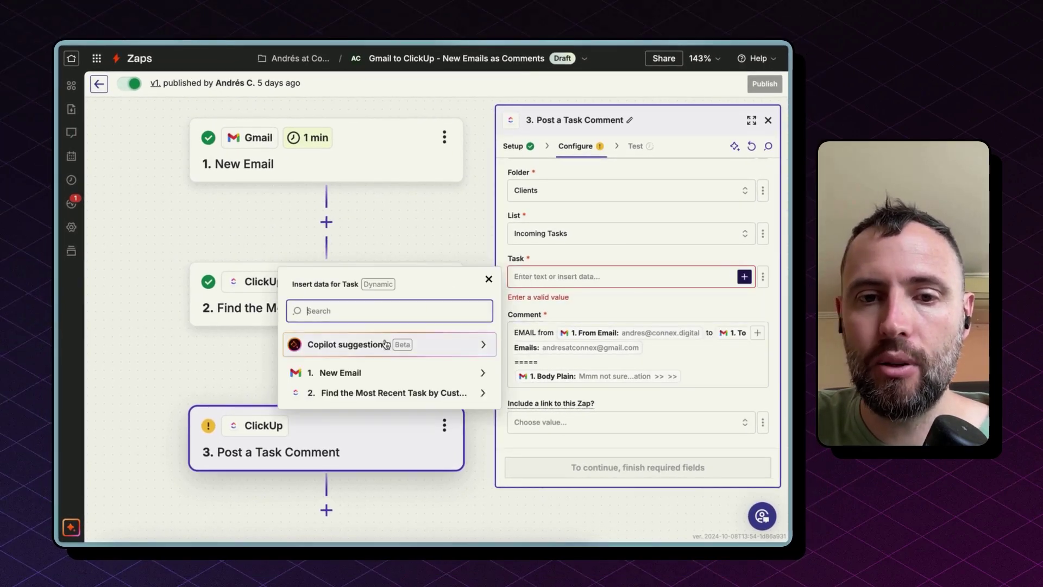
left_click(369, 392)
left_click(486, 210)
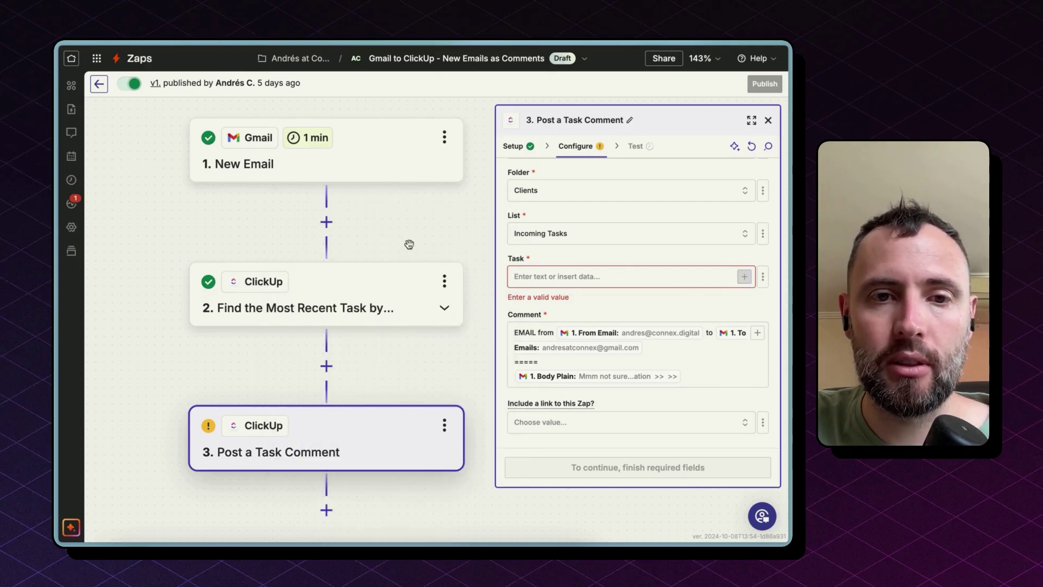
left_click(745, 277)
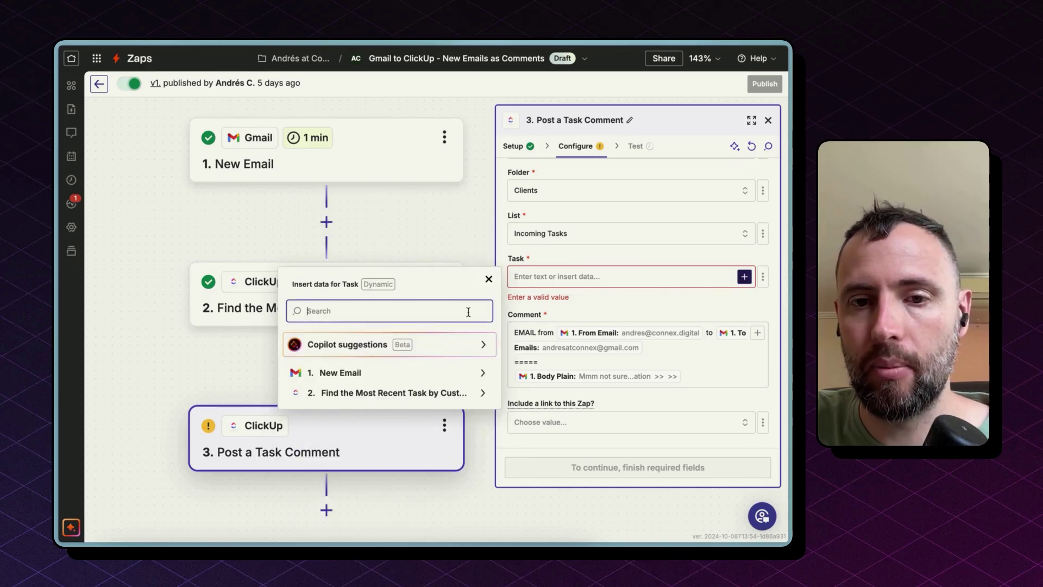
left_click(374, 391)
left_click(629, 274)
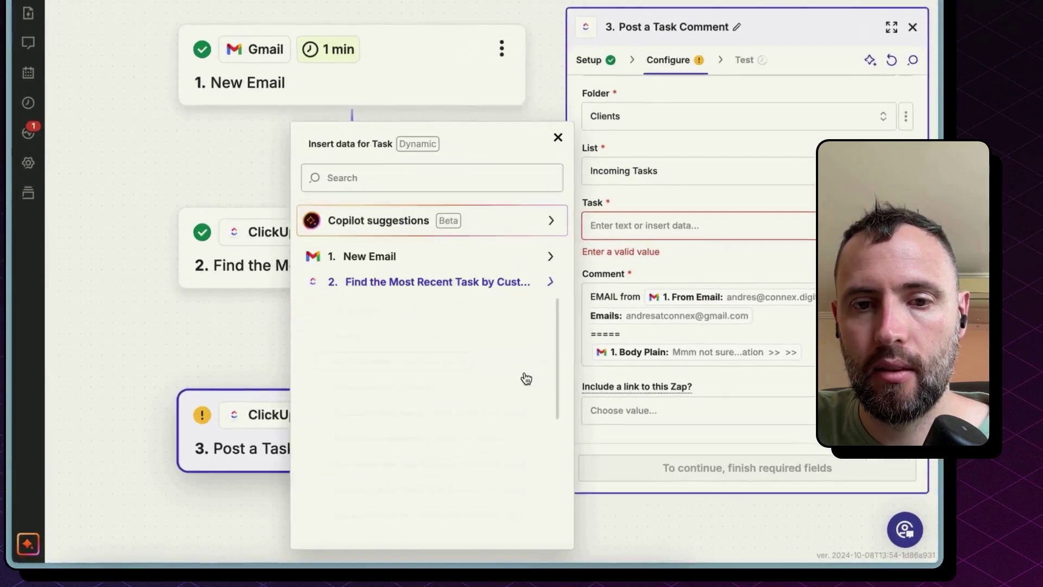
left_click(355, 320)
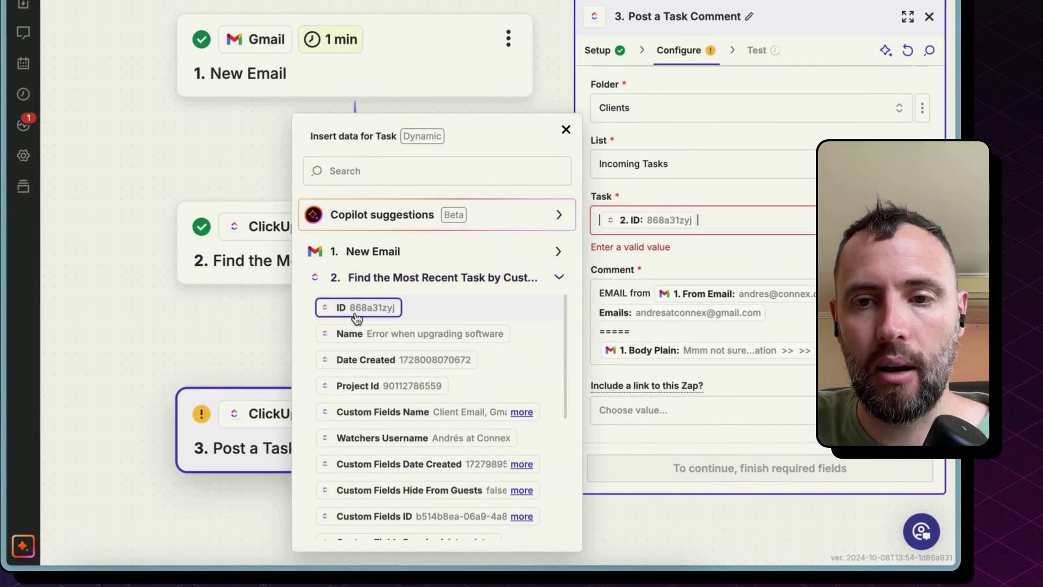
left_click(627, 298)
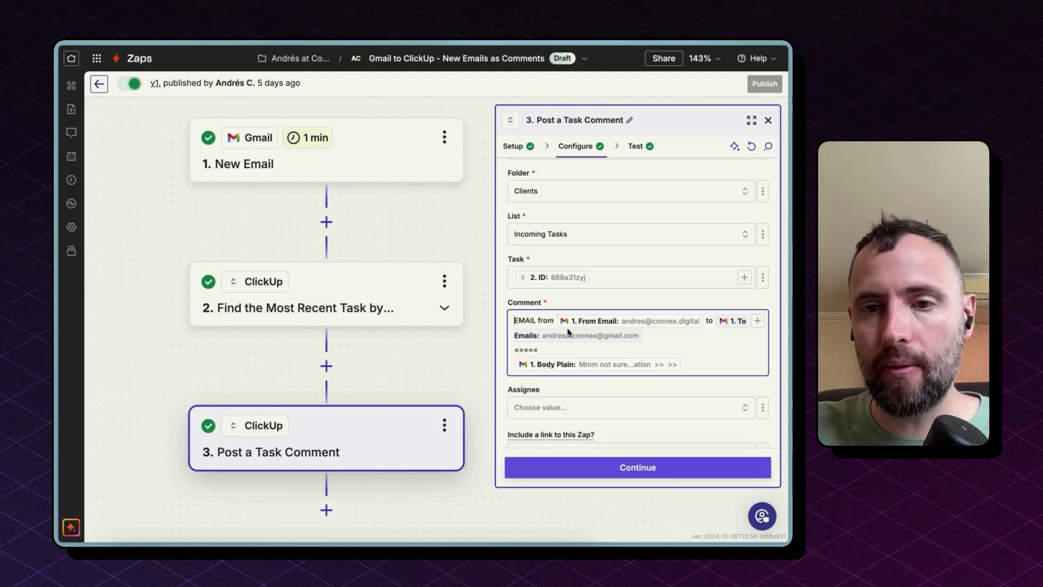
Step: Review the comment template's first line, then continue to testing the comment step
triple_click(537, 318)
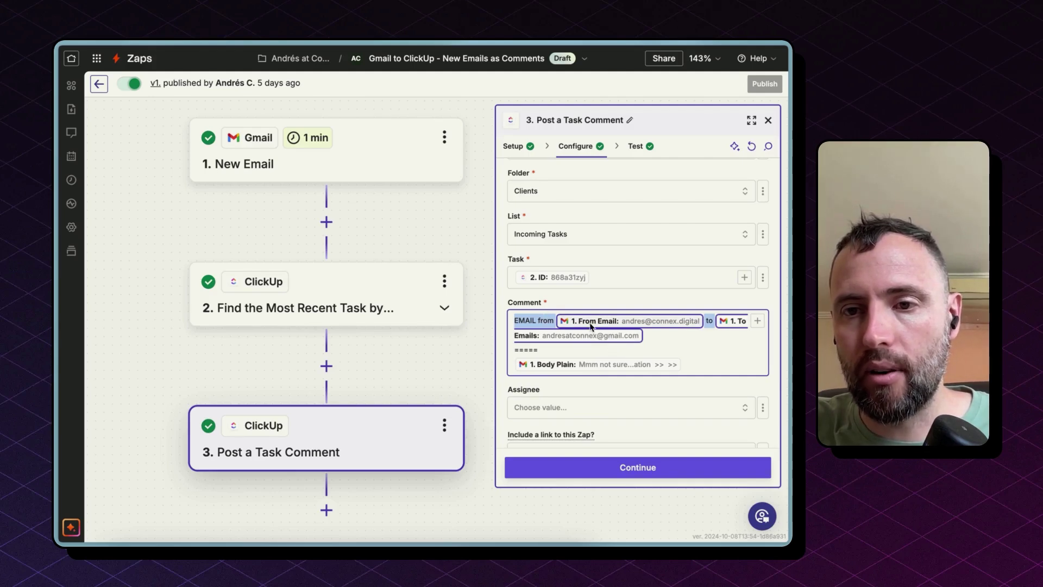
left_click(542, 320)
triple_click(511, 323)
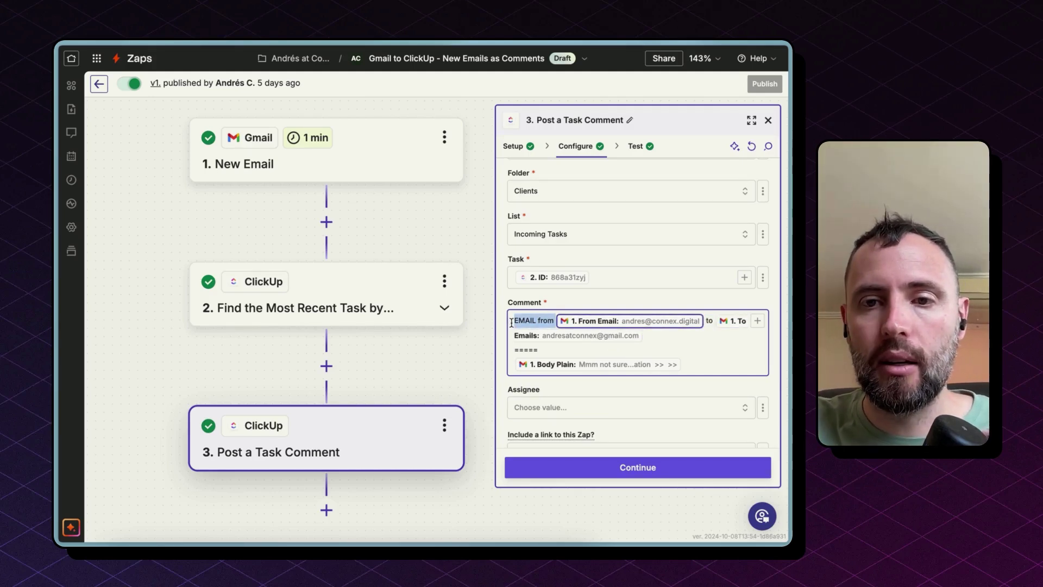
left_click(511, 323)
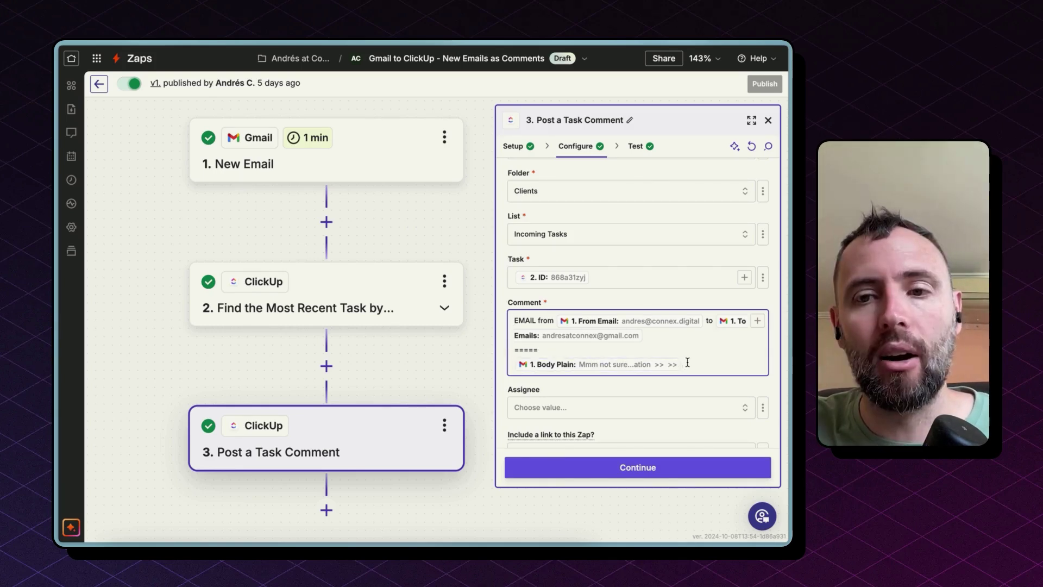
left_click(642, 467)
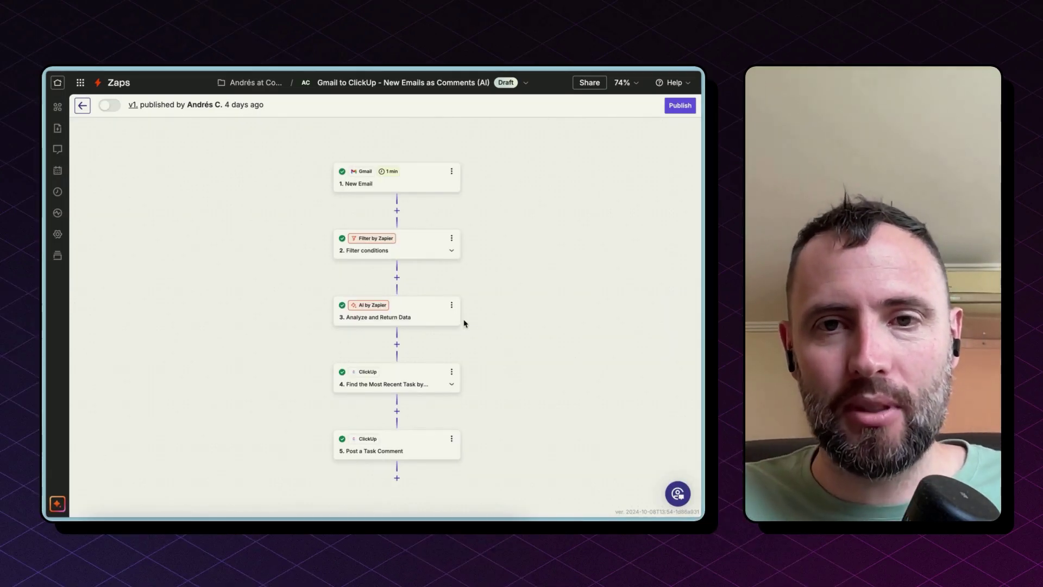
Step: Review the Filter conditions step, then open the AI by Zapier Analyze and Return Data setup
left_click(429, 249)
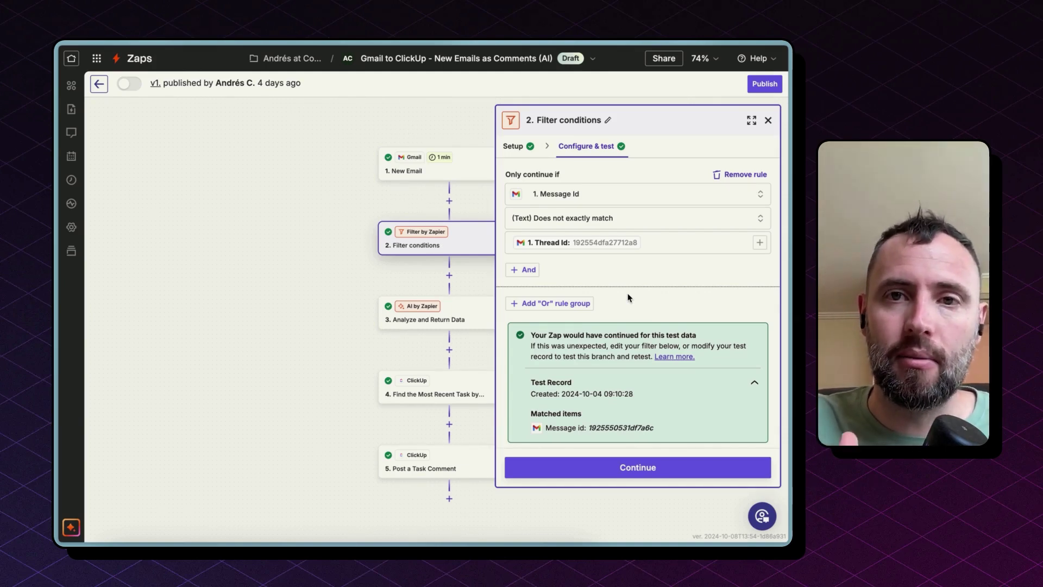
left_click(441, 321)
left_click_drag(388, 277, 330, 275)
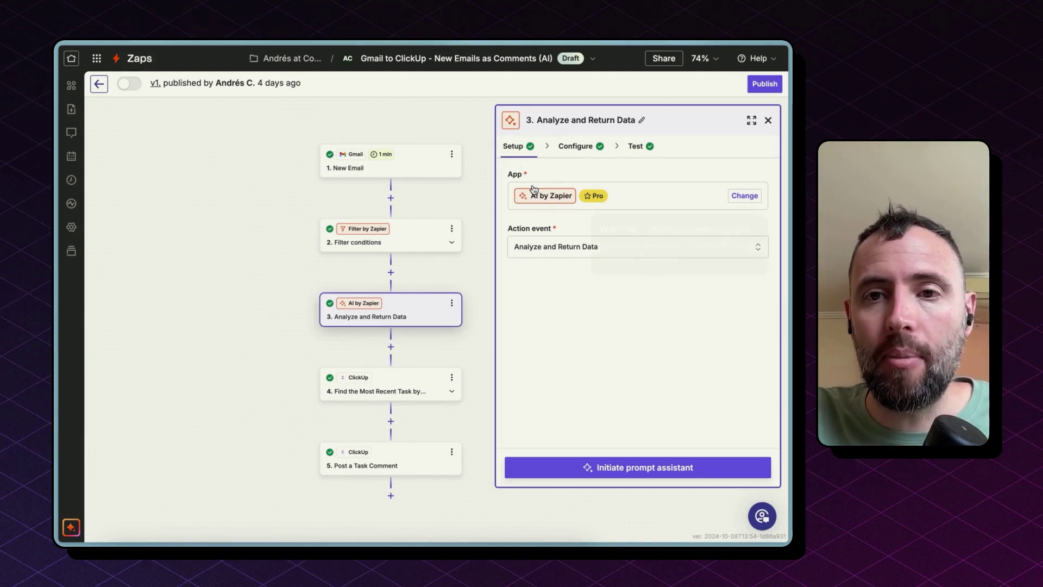
Step: Keep the Analyze and Return Data event and open the AI prompt assistant
left_click(579, 252)
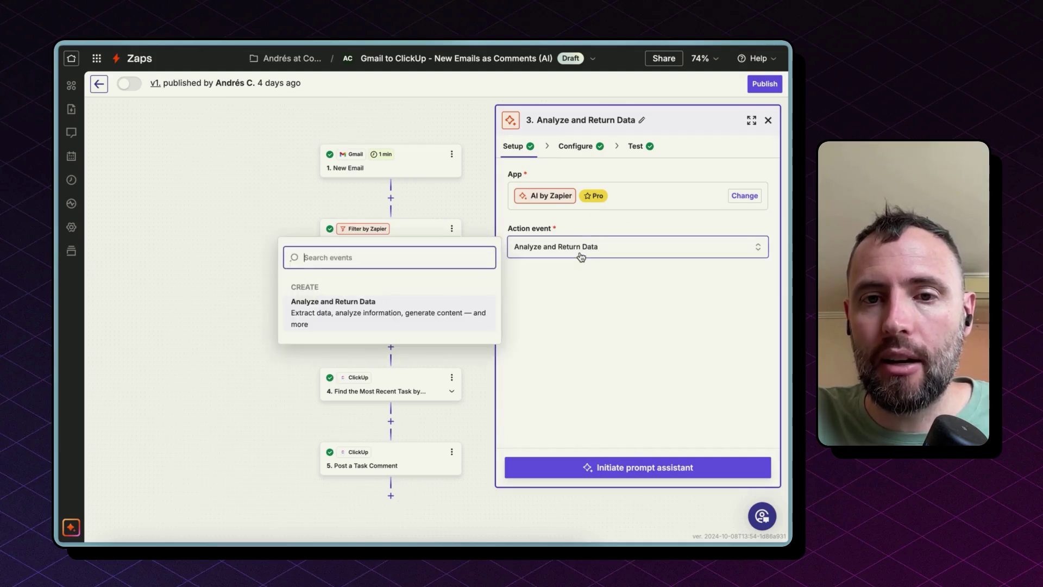
left_click(430, 318)
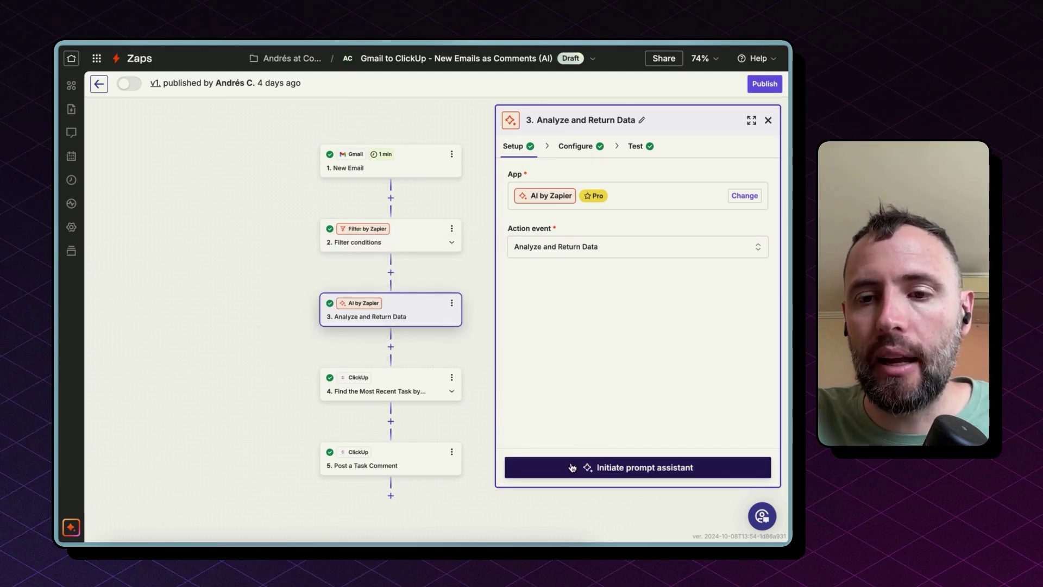
left_click(572, 467)
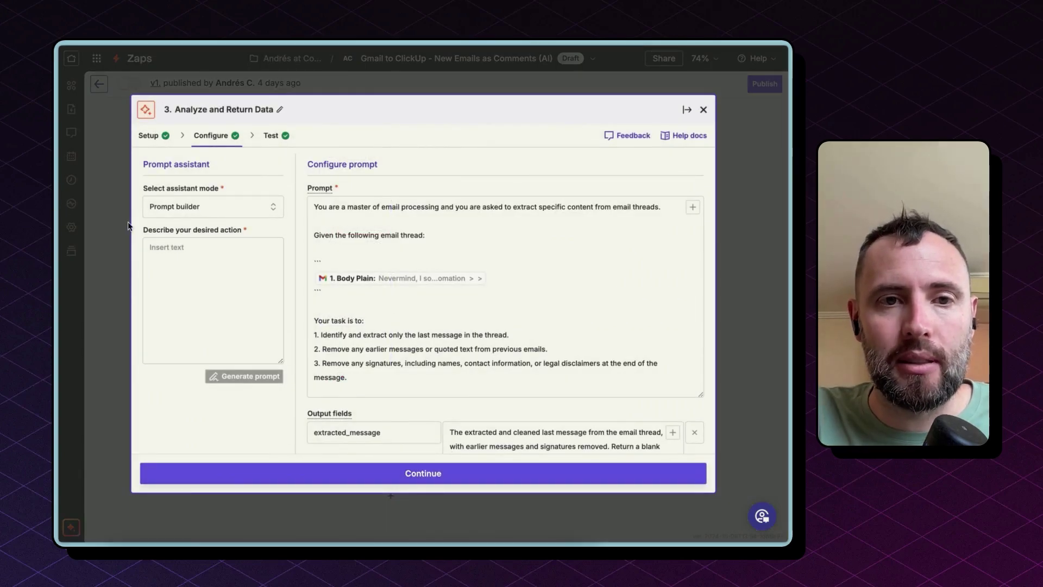
left_click(183, 278)
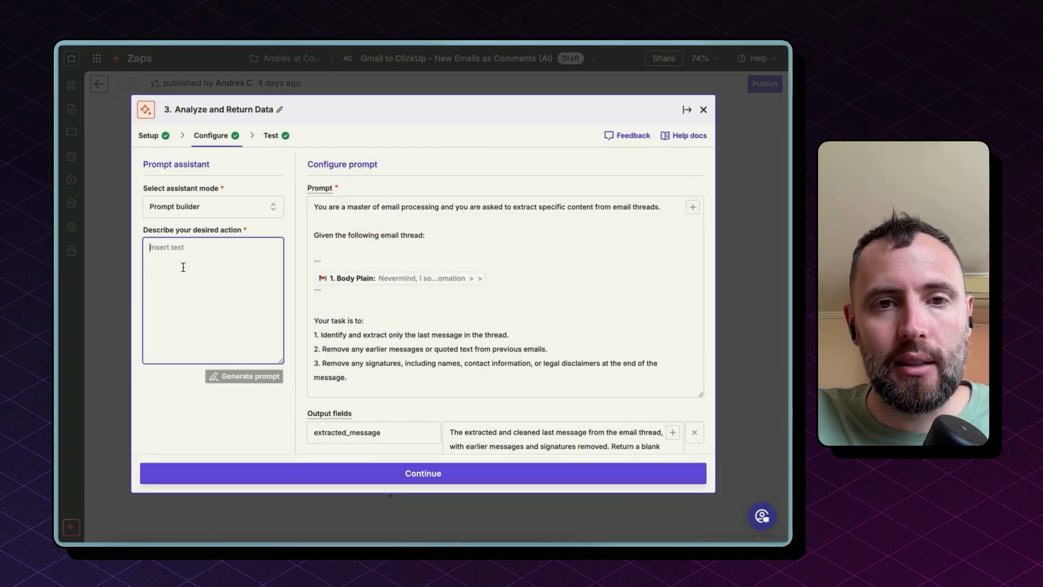
left_click(187, 208)
left_click(184, 350)
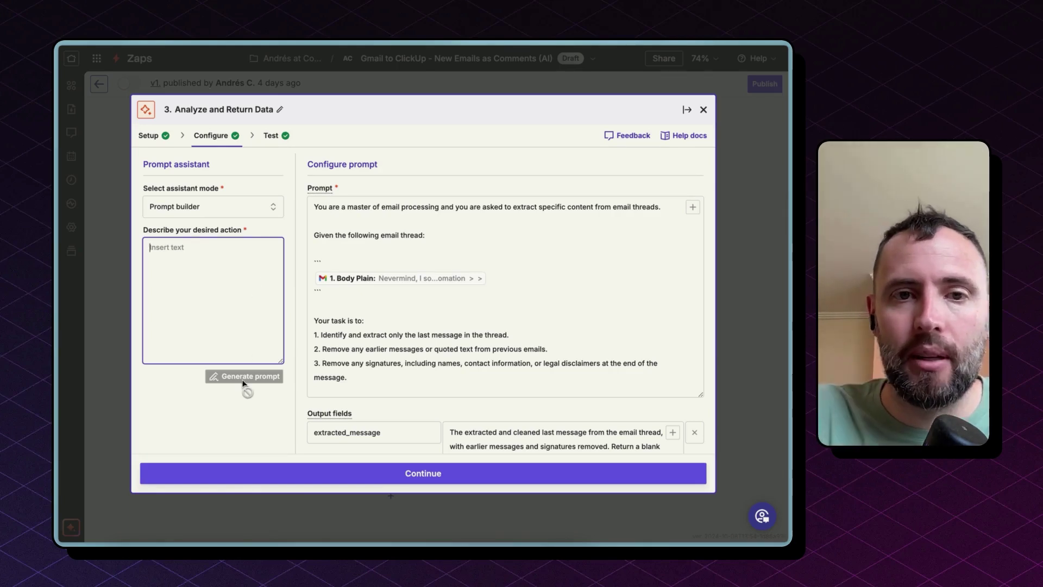
Step: Read through the Prompt and expand the 1. New Email fields available to insert
left_click(348, 207)
left_click(478, 226)
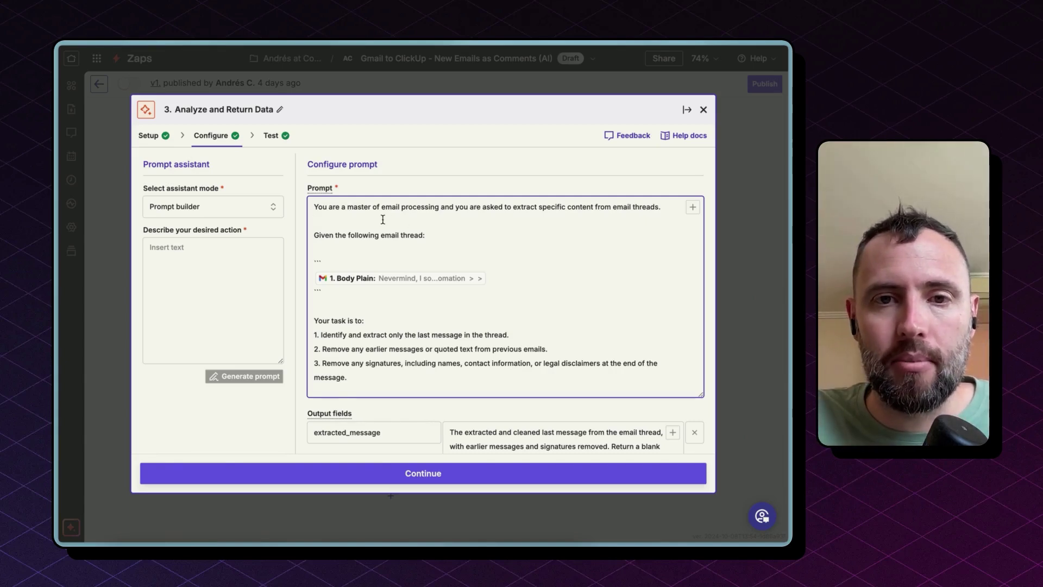
scroll(521, 270, "down", 1)
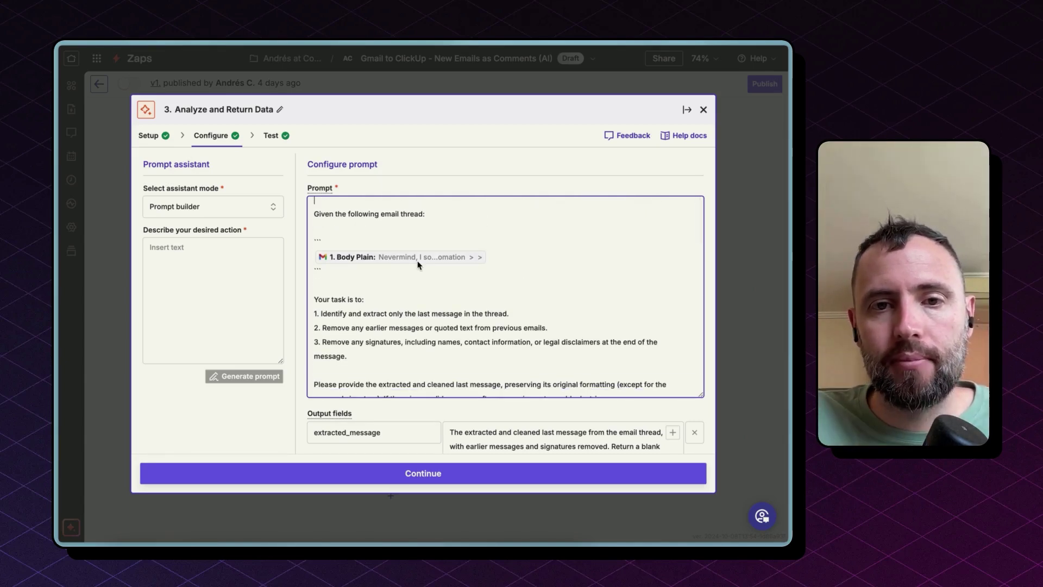
scroll(472, 304, "down", 3)
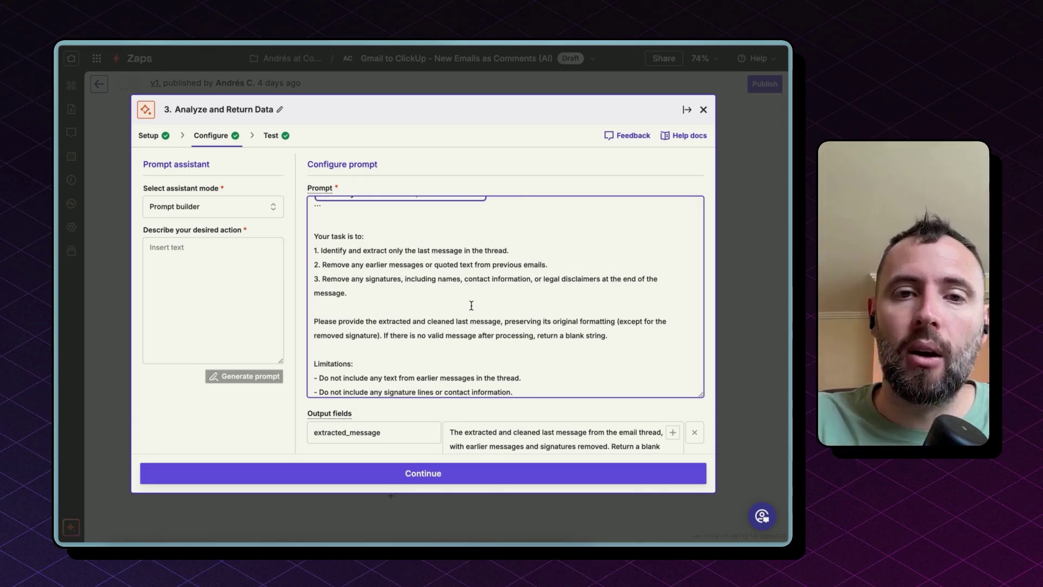
scroll(472, 305, "down", 2)
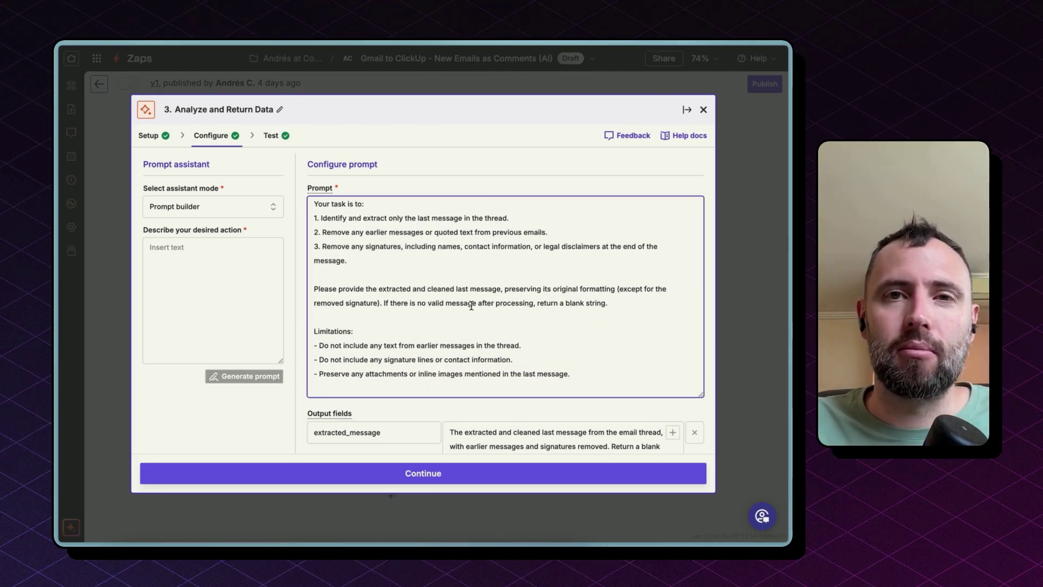
scroll(472, 305, "up", 5)
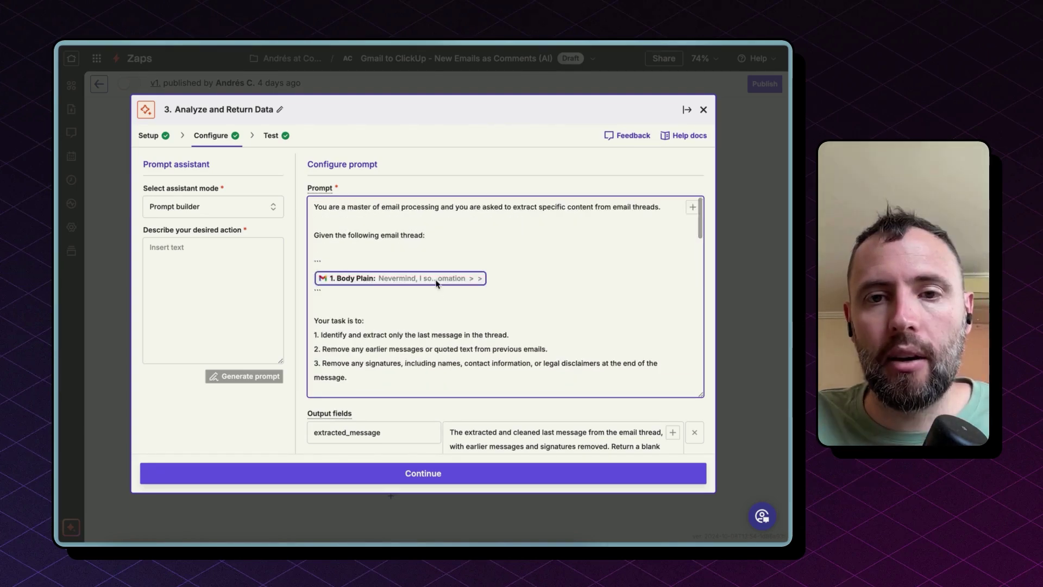
left_click(693, 206)
scroll(550, 384, "down", 5)
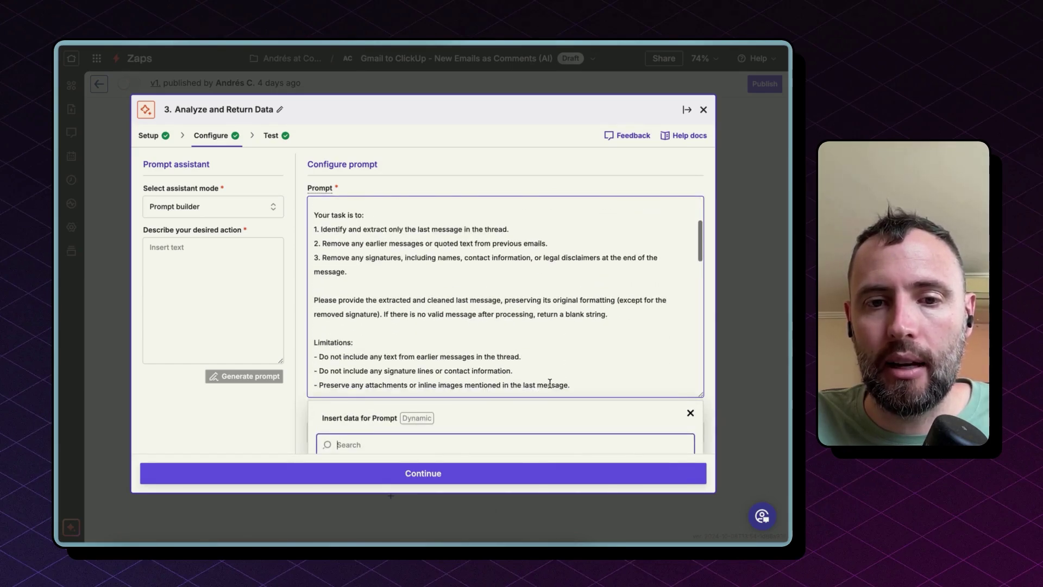
left_click(571, 418)
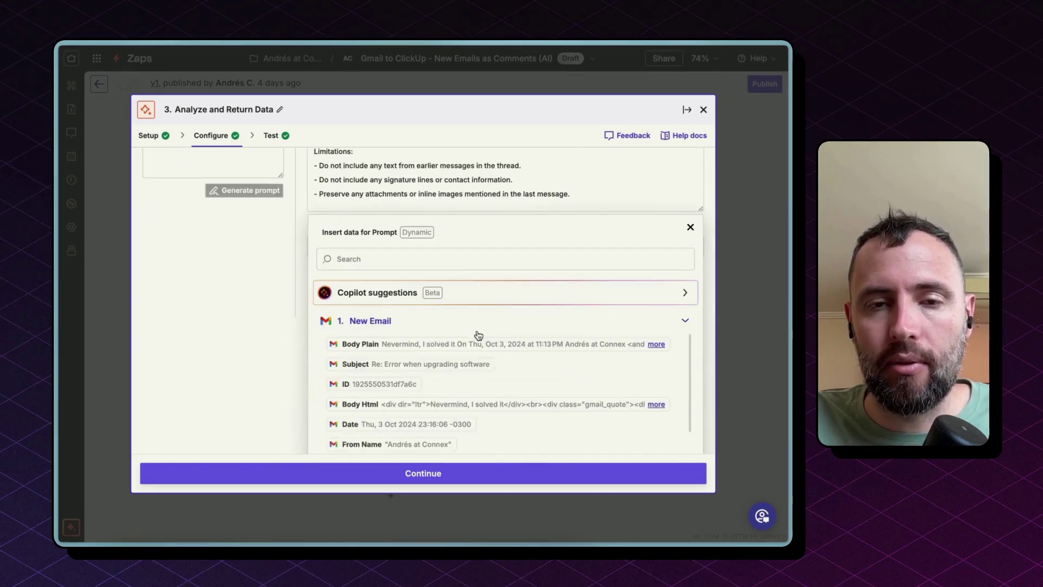
Step: Close the insert-data panel and retest the AI step
left_click(419, 473)
left_click(419, 474)
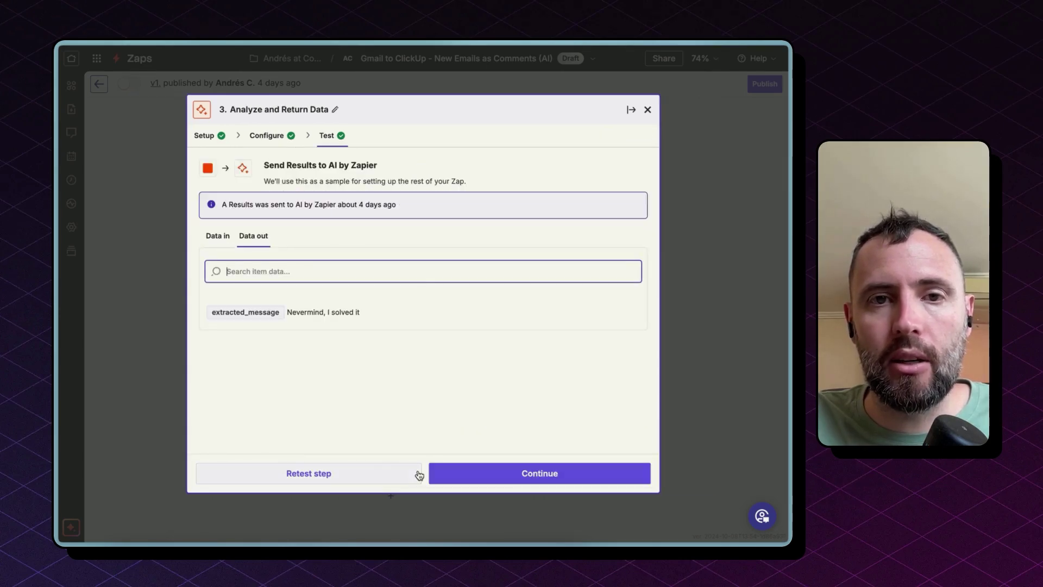
left_click(345, 472)
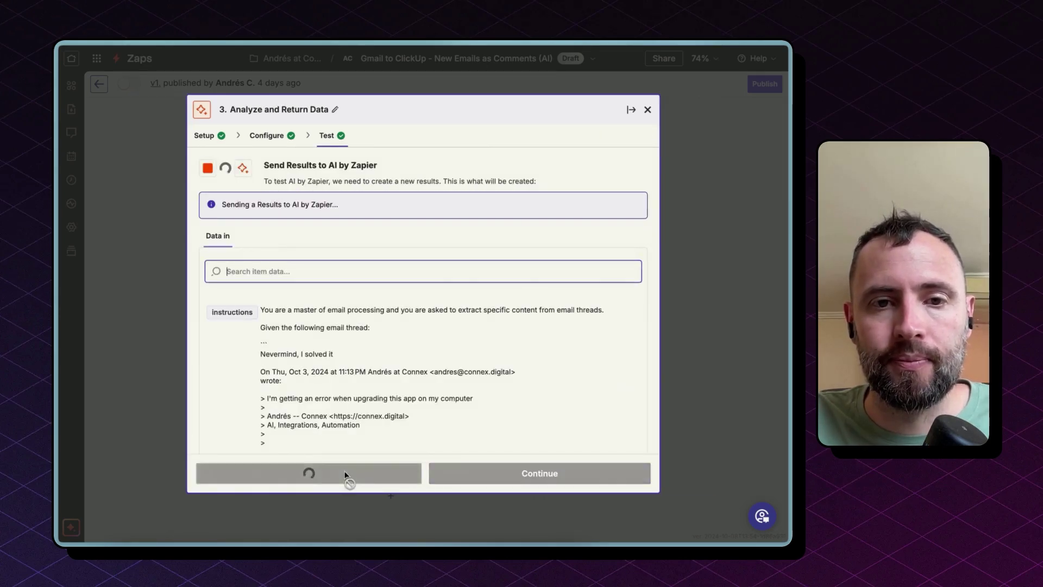
Step: Compare the email thread in Data in with the extracted 'Nevermind, I solved it' in Data out
left_click(223, 238)
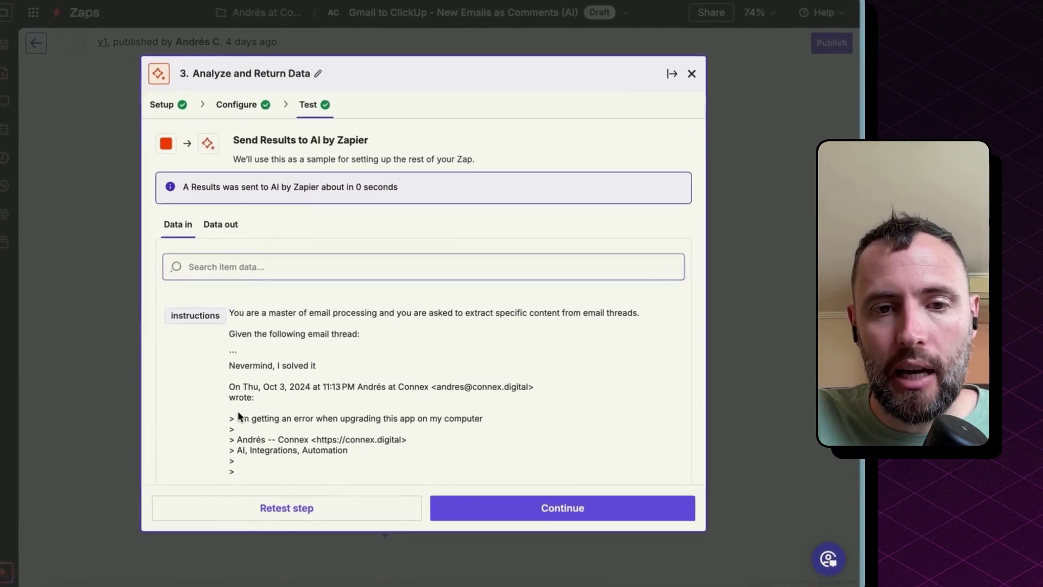
left_click_drag(256, 399, 276, 443)
left_click(275, 442)
left_click_drag(233, 356, 234, 419)
left_click(222, 234)
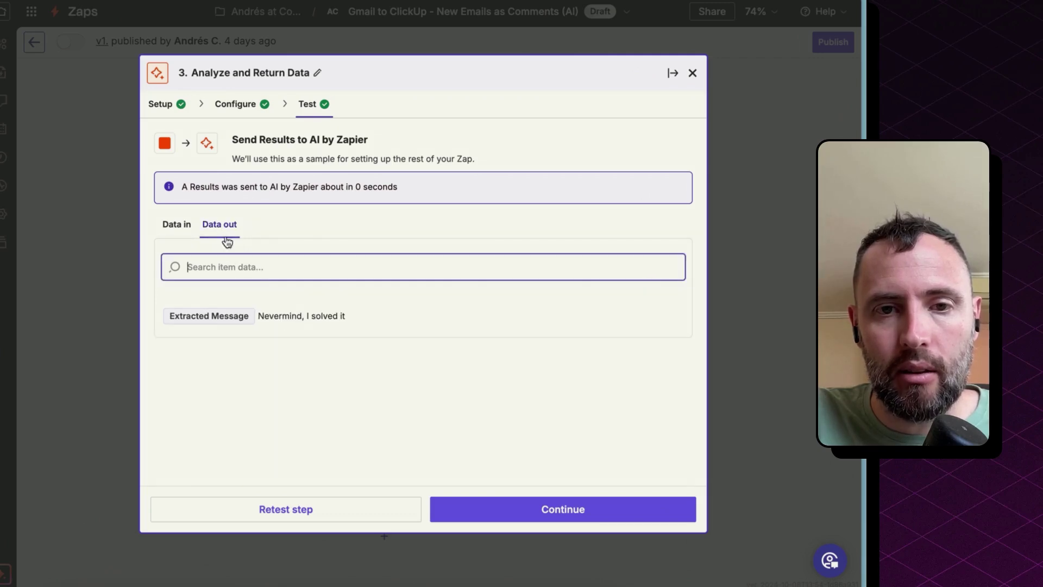
left_click_drag(259, 318, 386, 325)
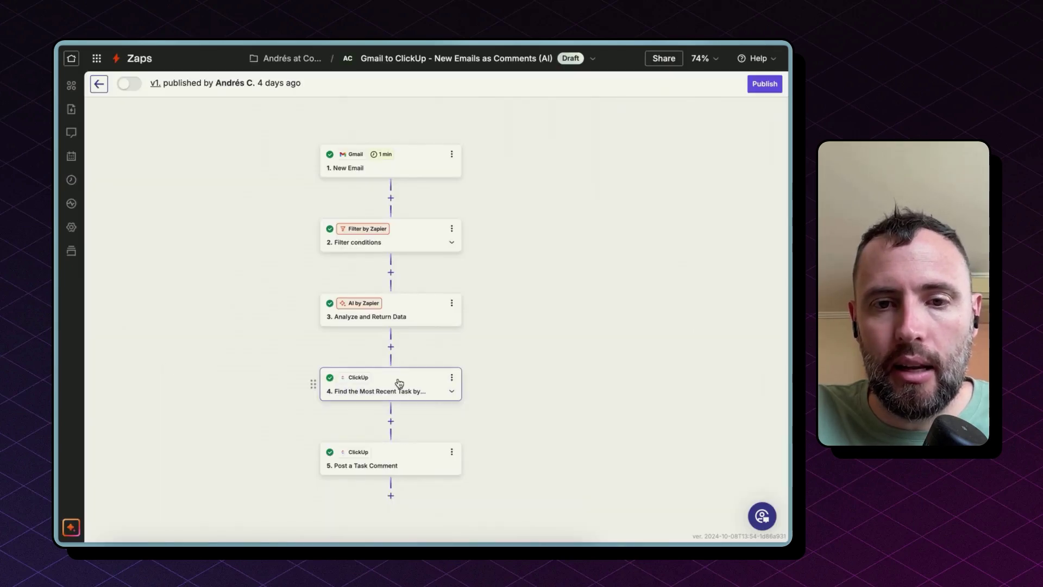
Step: Review the Find the Most Recent Task and Post a Task Comment steps and the zap title menu
left_click(400, 384)
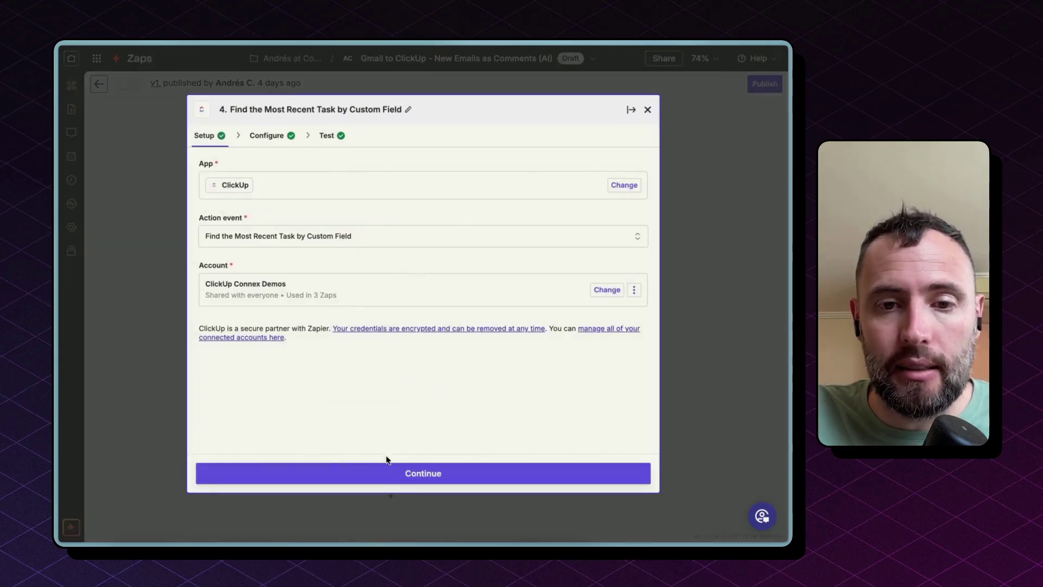
left_click(180, 429)
left_click(426, 462)
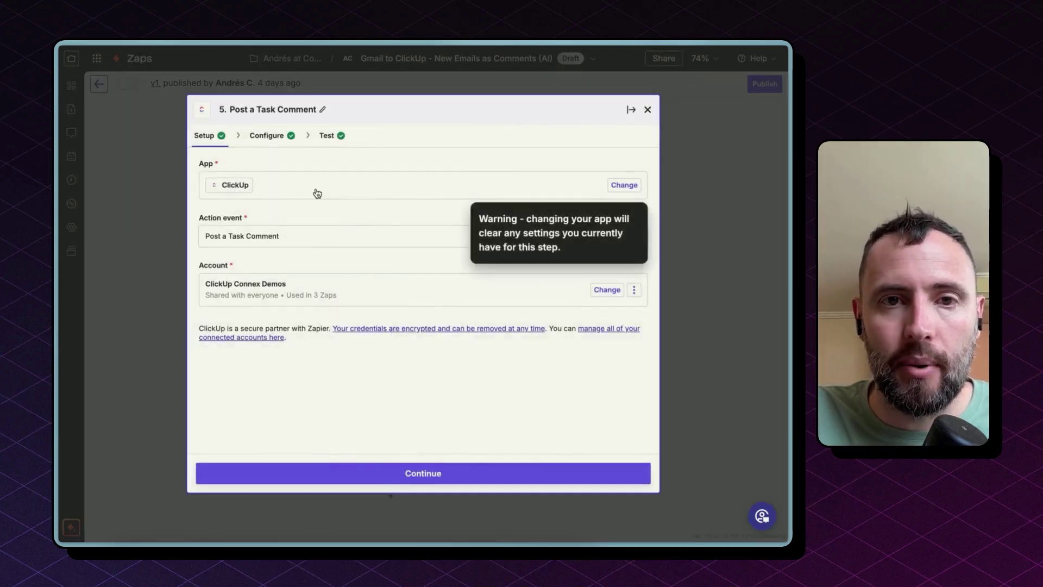
left_click(267, 135)
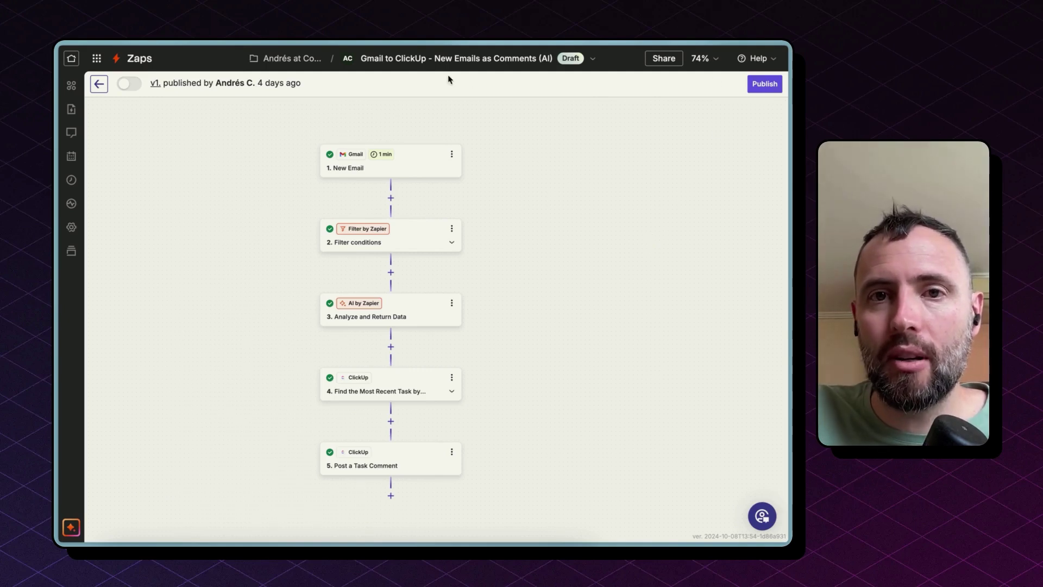
left_click(448, 58)
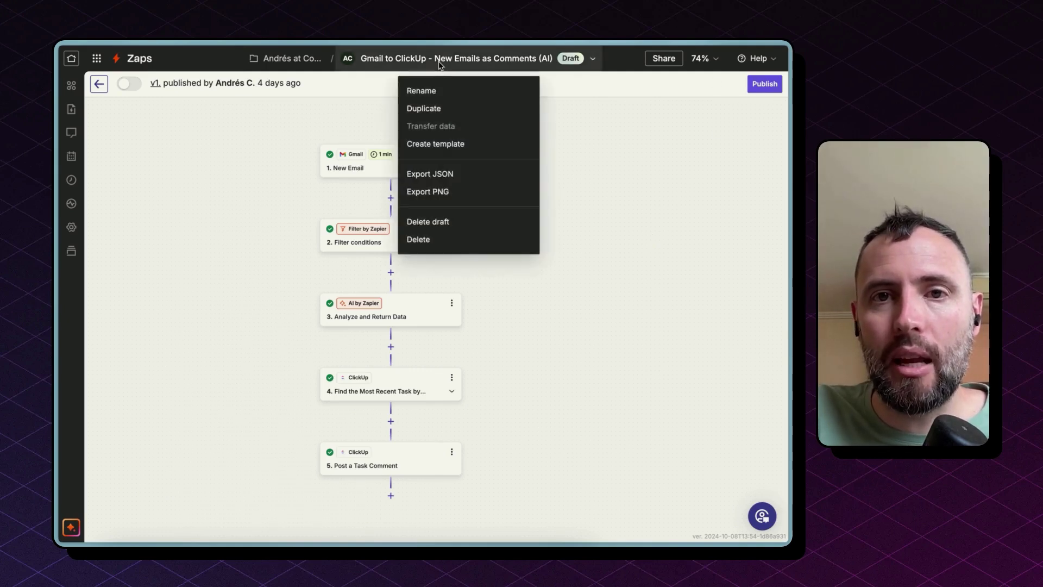
left_click(592, 131)
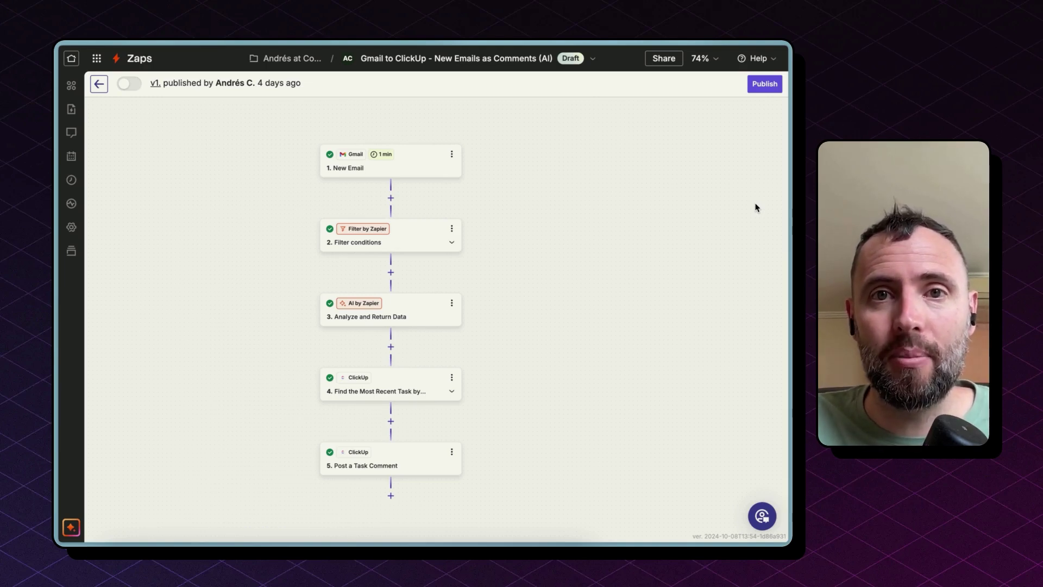
Step: Open connex.digital in a new browser tab
key("super+t")
type("connex.digital")
key("Return")
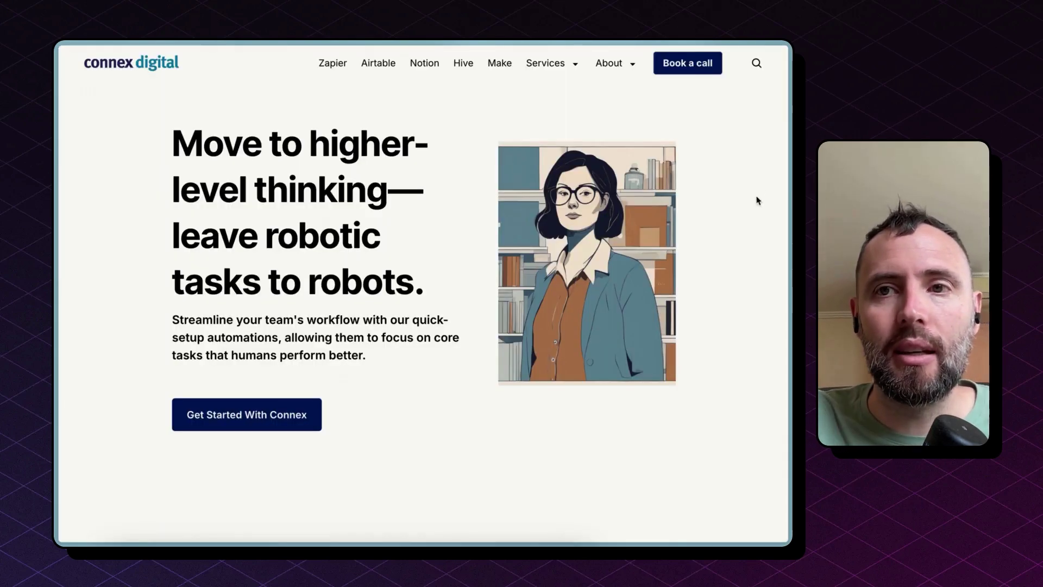